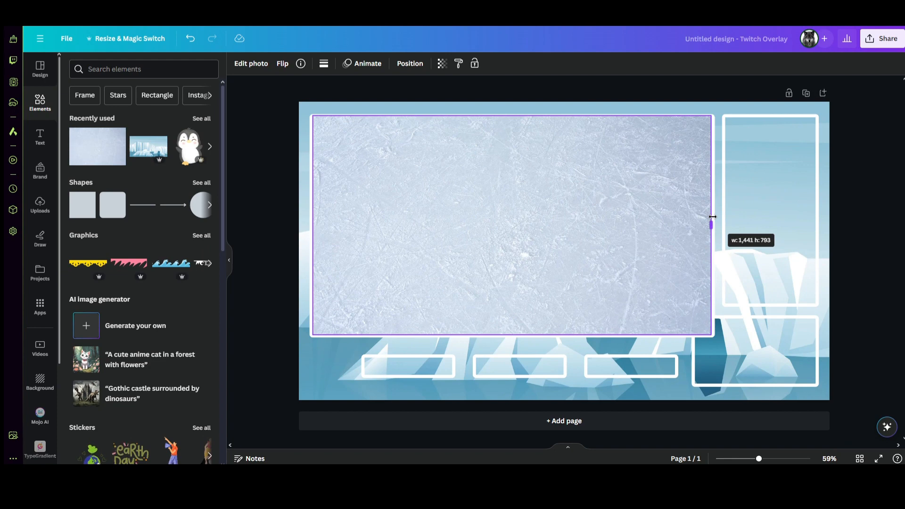
# - Stretch the ice texture photo to fill the large main frame and open its layer position settings
pyautogui.moveTo(712, 217); pyautogui.dragTo(714, 218)
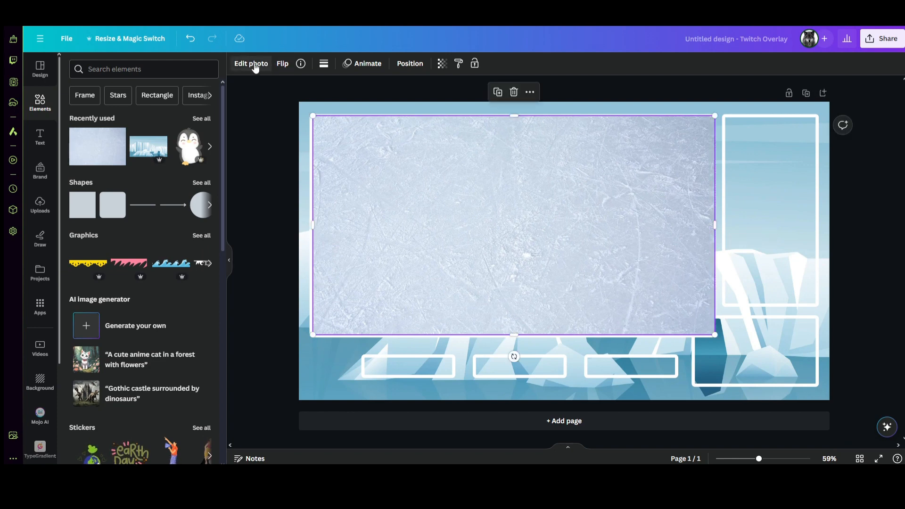
pyautogui.click(419, 65)
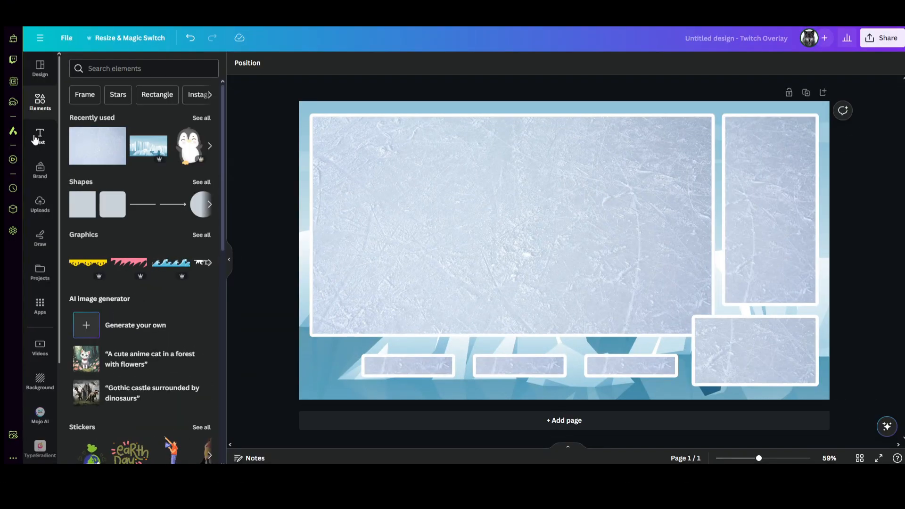
# - Search the elements library for "penguins" and show all matching graphics
pyautogui.click(95, 74)
pyautogui.write('pen')
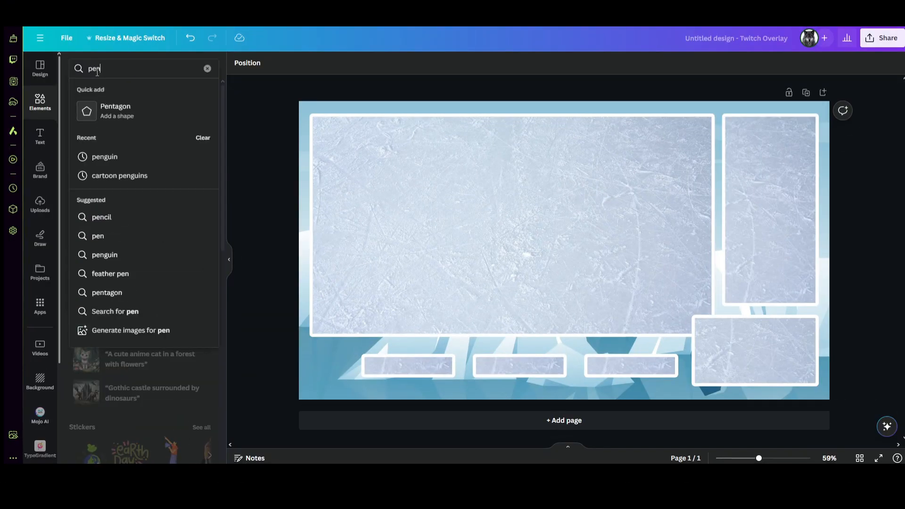
pyautogui.write('guins')
pyautogui.press('Return')
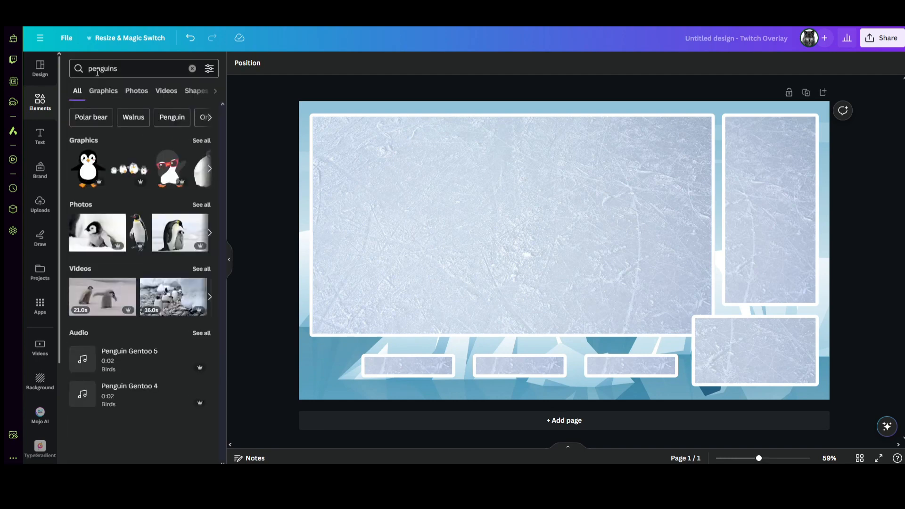
pyautogui.click(202, 142)
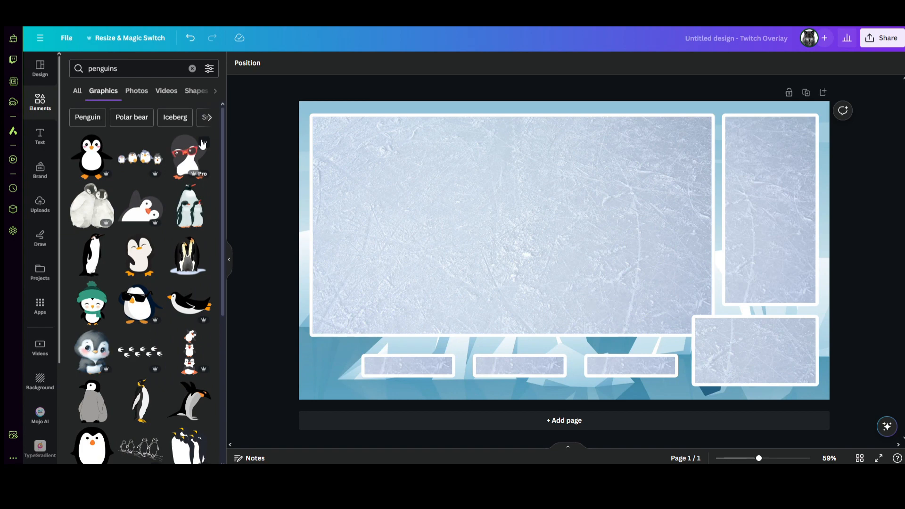
# - Try the leaning, waving penguin graphic at small size in the overlay's lower-left corner, then set it aside inside the main frame
pyautogui.click(144, 211)
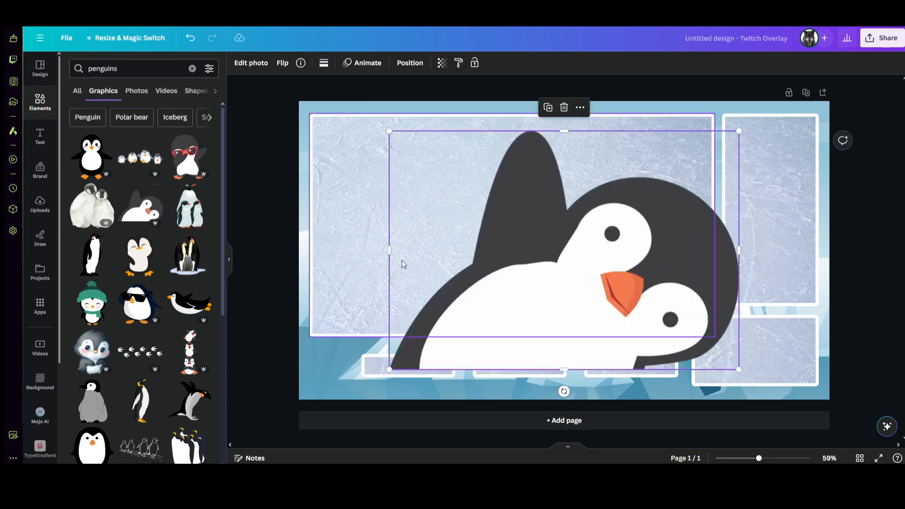
pyautogui.moveTo(736, 131); pyautogui.dragTo(330, 379)
pyautogui.moveTo(361, 353); pyautogui.dragTo(353, 359)
pyautogui.click(257, 378)
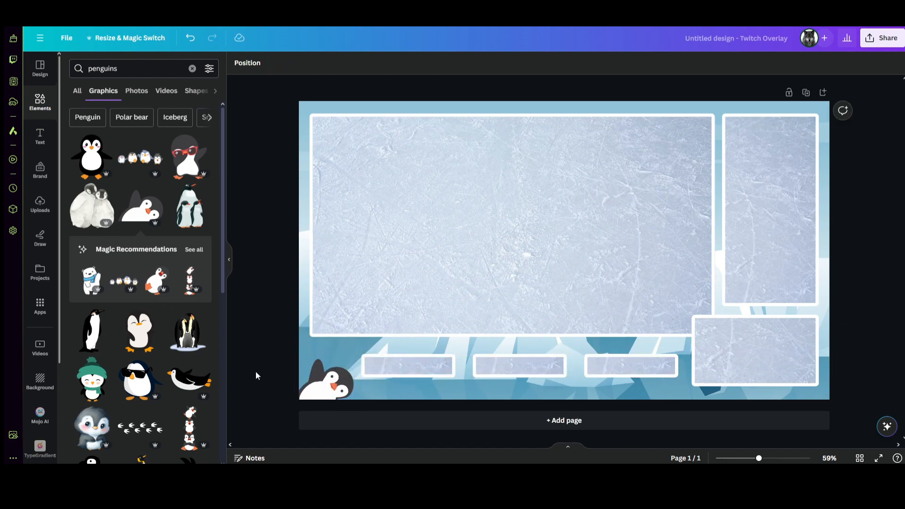
pyautogui.click(309, 370)
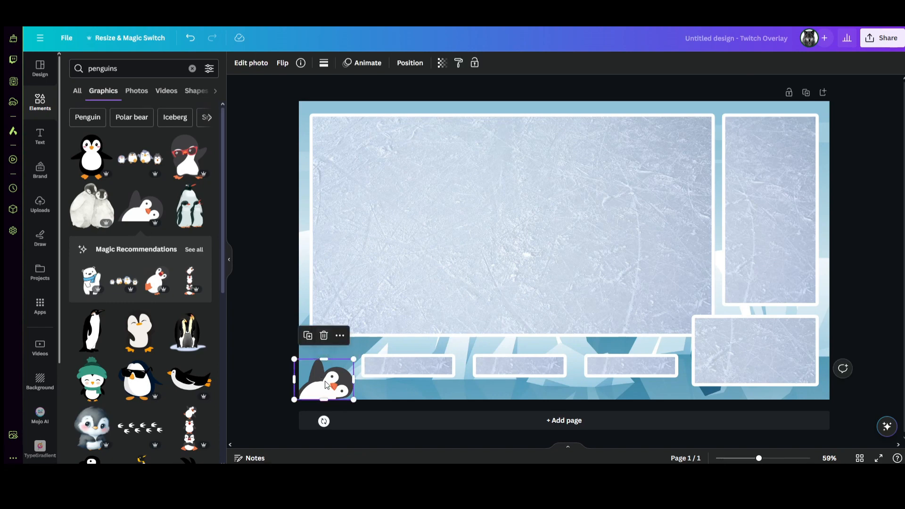
pyautogui.moveTo(325, 384); pyautogui.dragTo(381, 279)
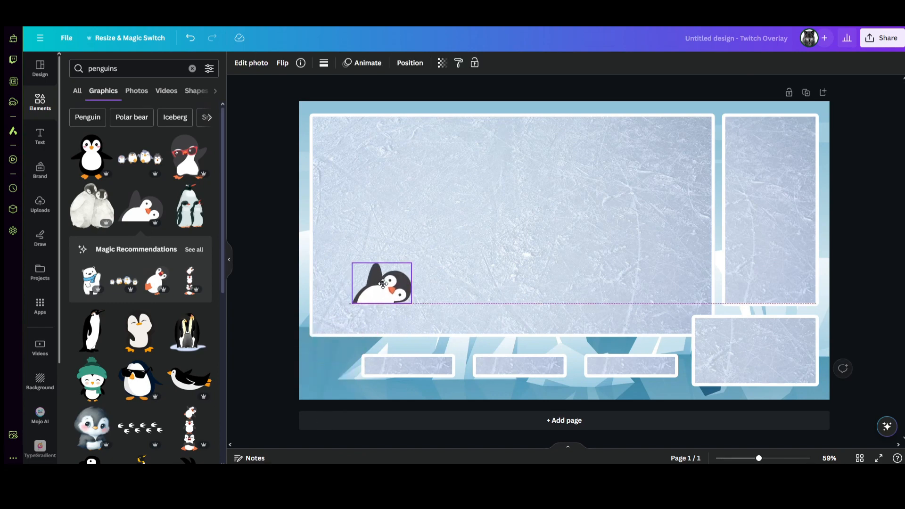
# - Try the stacked three-penguin graphic at reduced size in the overlay's lower-left corner, then delete it
pyautogui.click(191, 286)
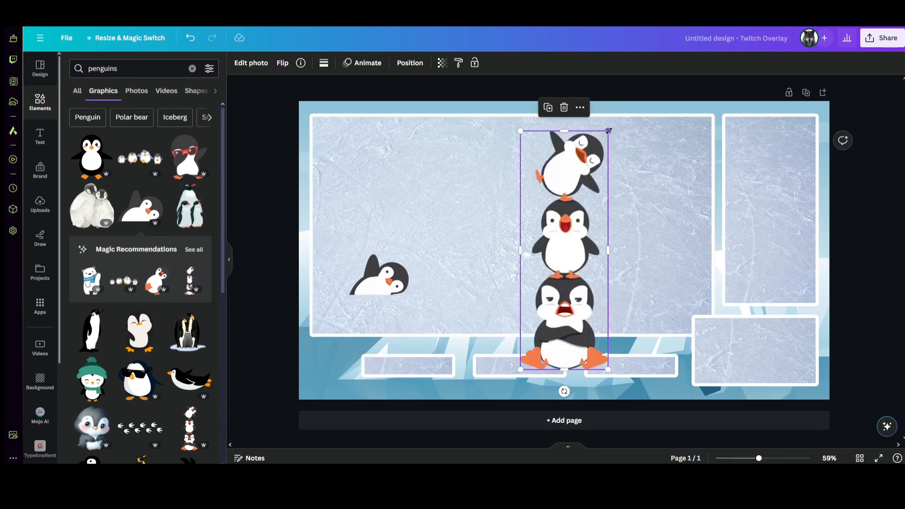
pyautogui.moveTo(608, 131); pyautogui.dragTo(542, 299)
pyautogui.moveTo(530, 335); pyautogui.dragTo(325, 360)
pyautogui.click(324, 300)
# - Add the smiling standing penguin graphic, shrink it and place it in the overlay's lower-left corner beside the small panels
pyautogui.scroll(-1, 133, 336)
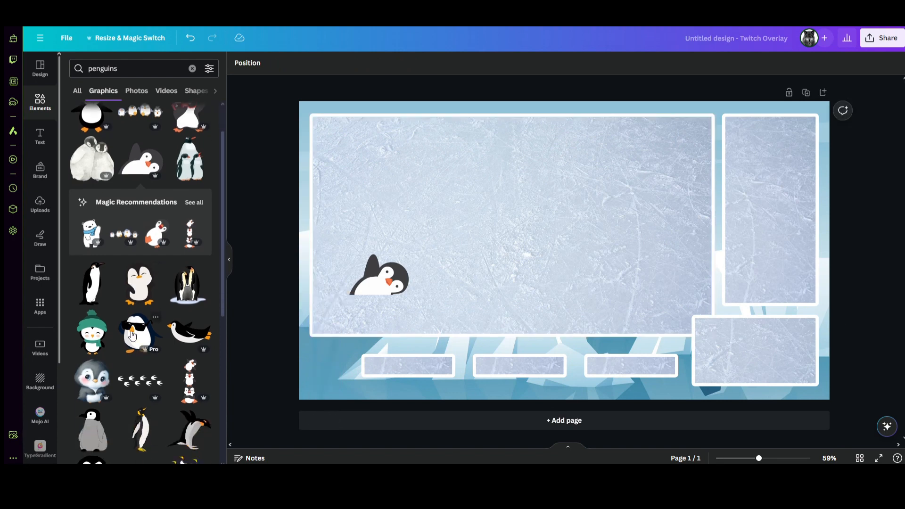
pyautogui.scroll(-1, 139, 283)
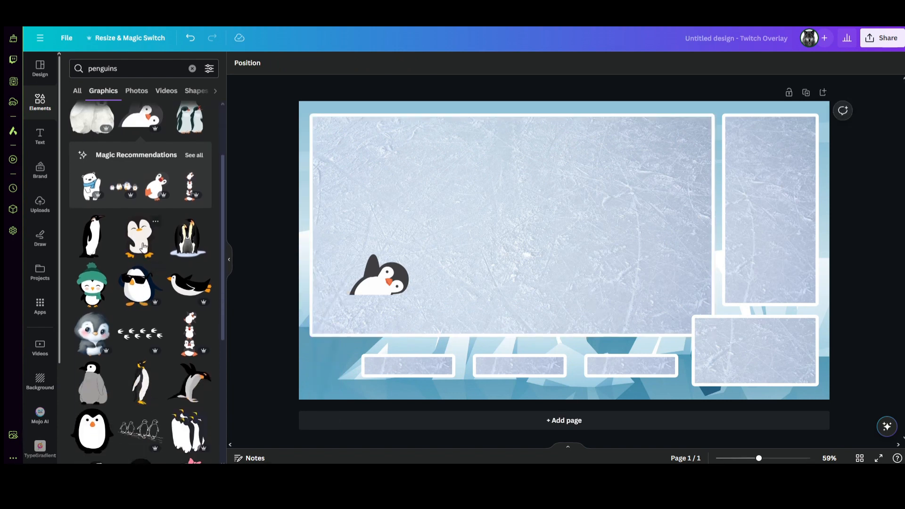
pyautogui.click(143, 246)
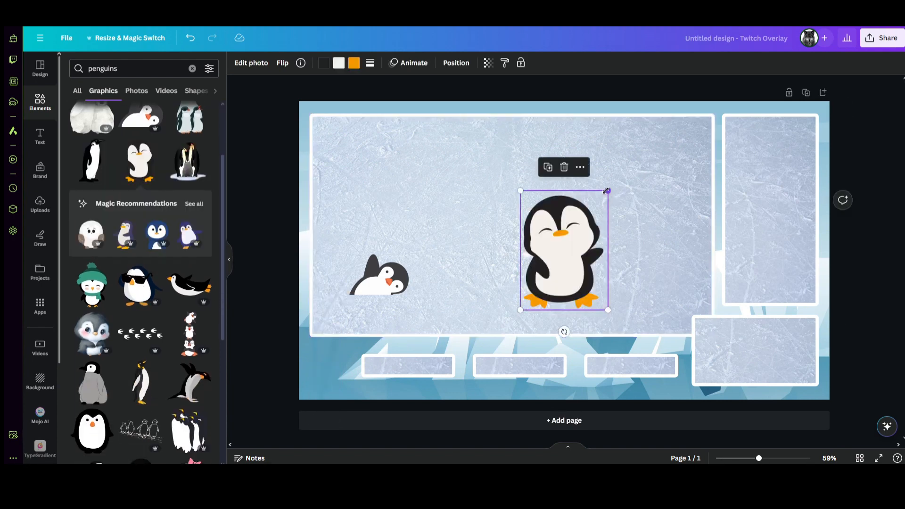
pyautogui.moveTo(607, 193); pyautogui.dragTo(543, 236)
pyautogui.moveTo(538, 268); pyautogui.dragTo(327, 358)
# - Add a second page and set the recently used iceberg illustration as its background
pyautogui.click(40, 136)
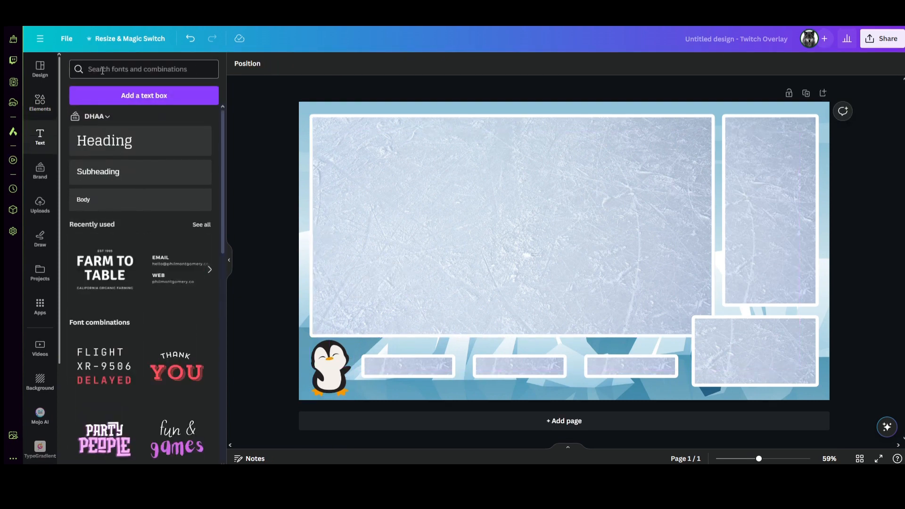
pyautogui.click(522, 424)
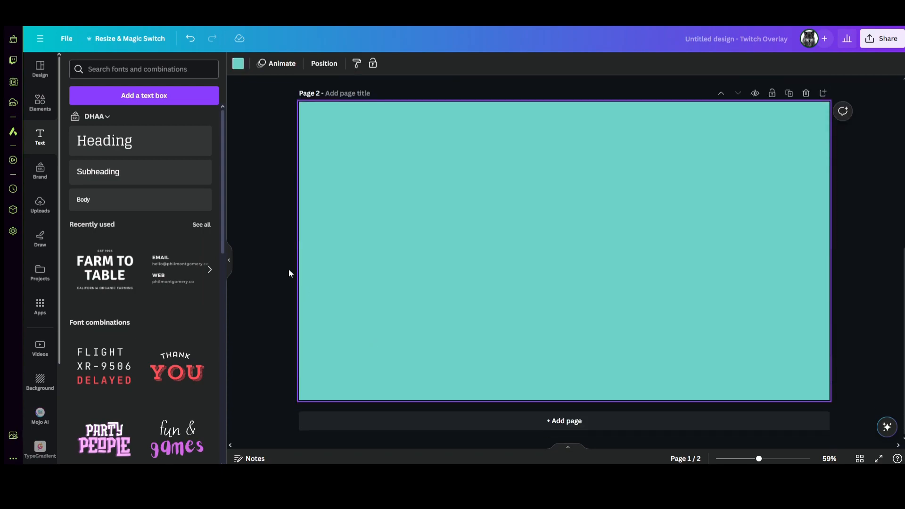
pyautogui.click(51, 105)
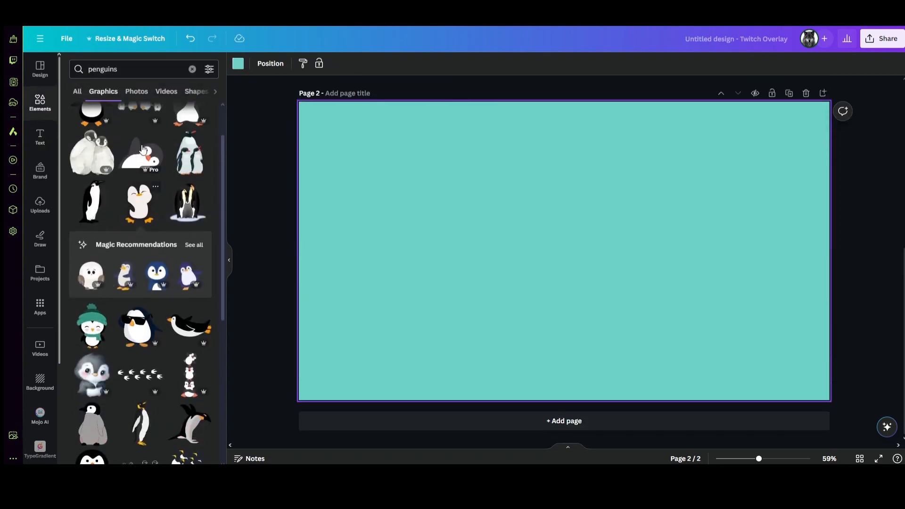
pyautogui.click(208, 69)
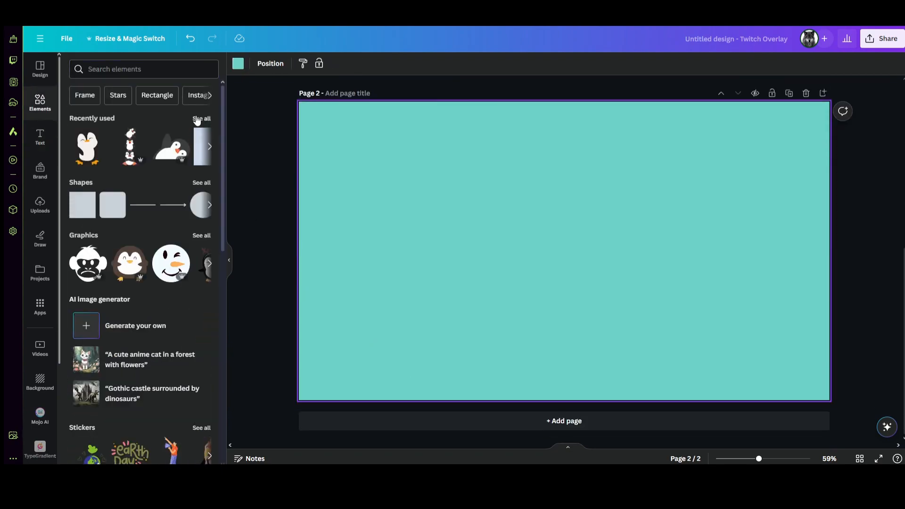
pyautogui.click(200, 117)
pyautogui.click(190, 166)
pyautogui.rightClick(443, 236)
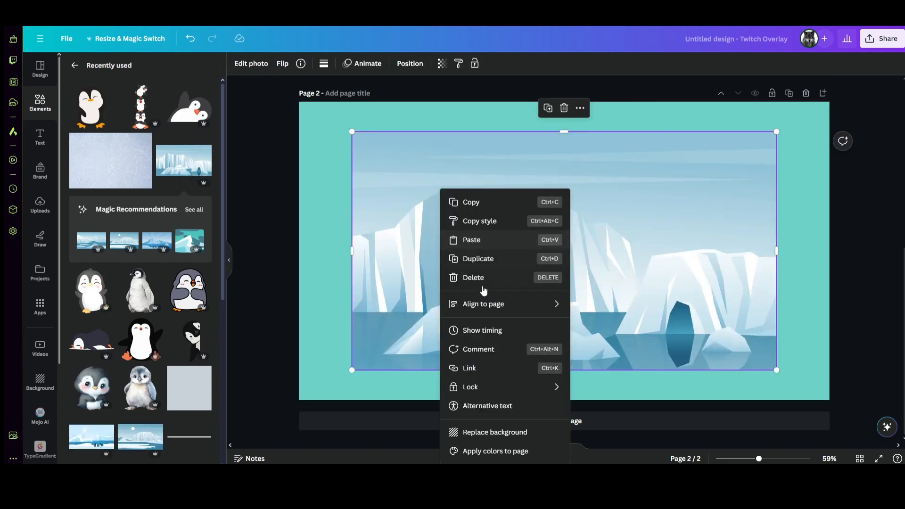
pyautogui.click(476, 431)
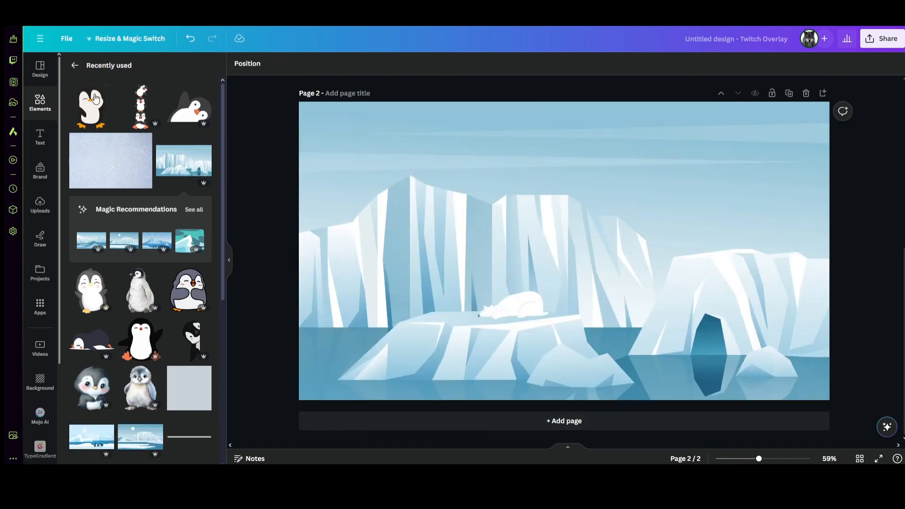
# - Add the smiling penguin to page 2, stand it on the ice ledge beside the polar bear and tilt it slightly
pyautogui.click(73, 67)
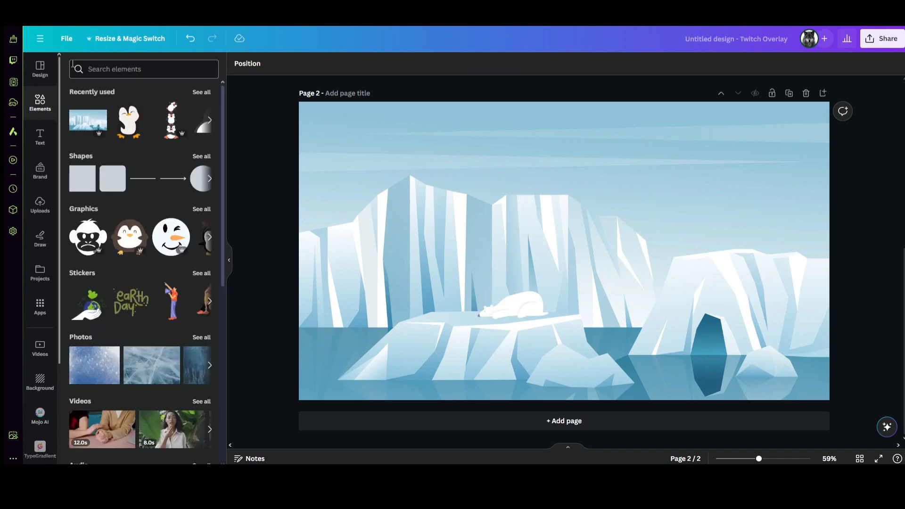
pyautogui.click(129, 263)
pyautogui.moveTo(561, 240); pyautogui.dragTo(433, 283)
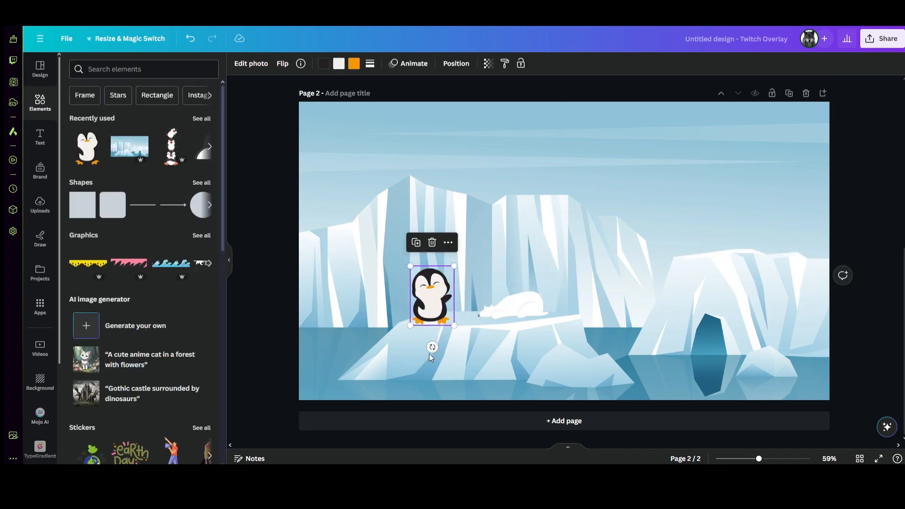
pyautogui.moveTo(431, 347)
pyautogui.mouseDown()
pyautogui.moveTo(440, 348)
pyautogui.moveTo(434, 341)
pyautogui.mouseUp()
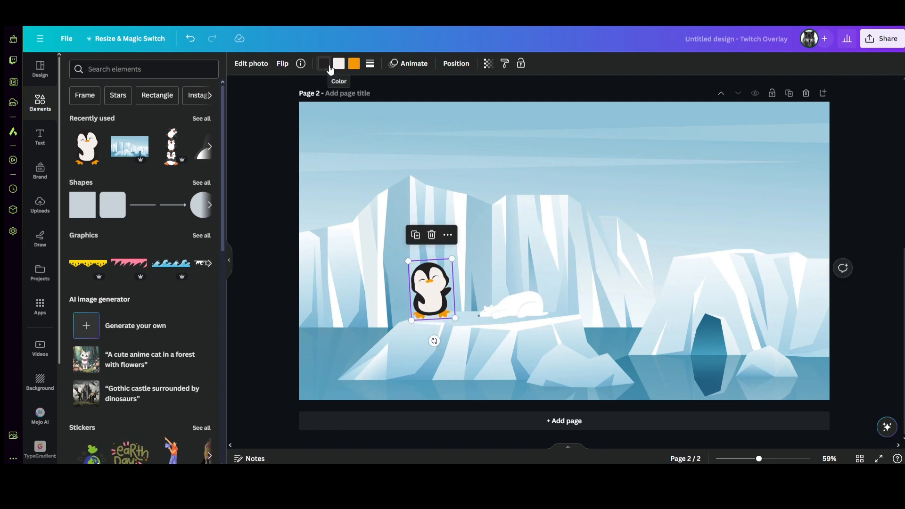
# - Try paler colours for the penguin's orange beak and feet, including #E6B669, the document's off-white and #EDD4B6
pyautogui.click(354, 64)
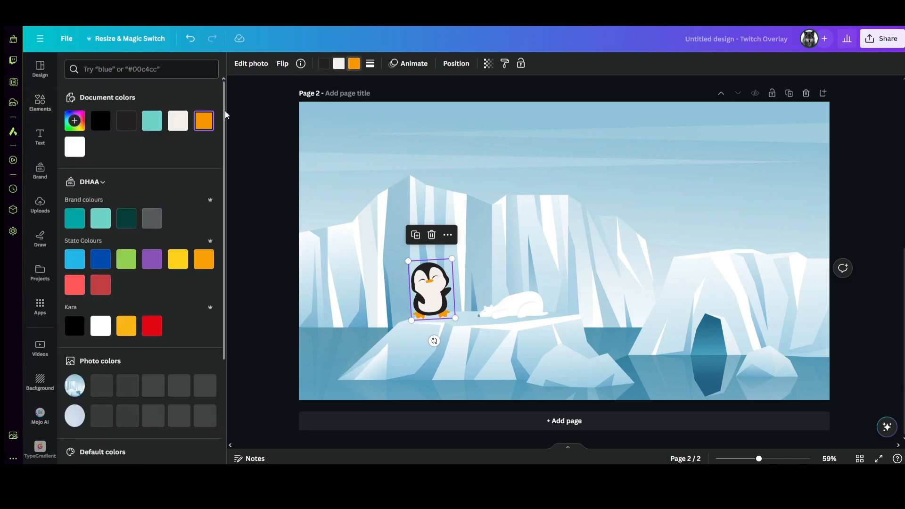
pyautogui.click(74, 121)
pyautogui.moveTo(120, 173); pyautogui.dragTo(136, 149)
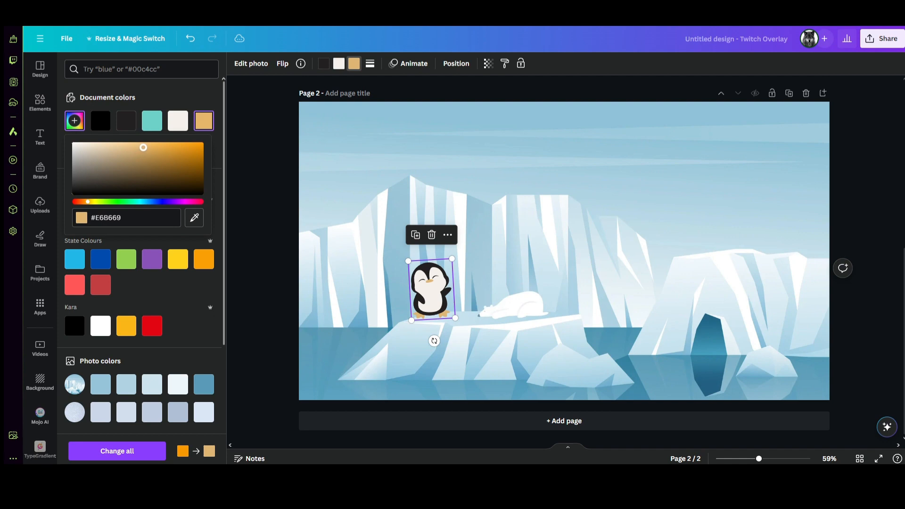
pyautogui.click(178, 123)
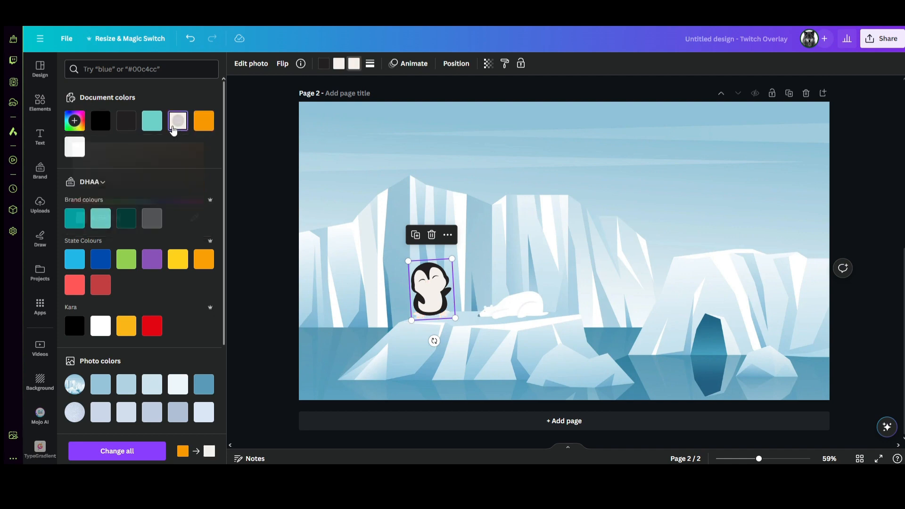
pyautogui.click(75, 124)
pyautogui.moveTo(92, 153)
pyautogui.mouseDown()
pyautogui.moveTo(76, 147)
pyautogui.moveTo(92, 146)
pyautogui.mouseUp()
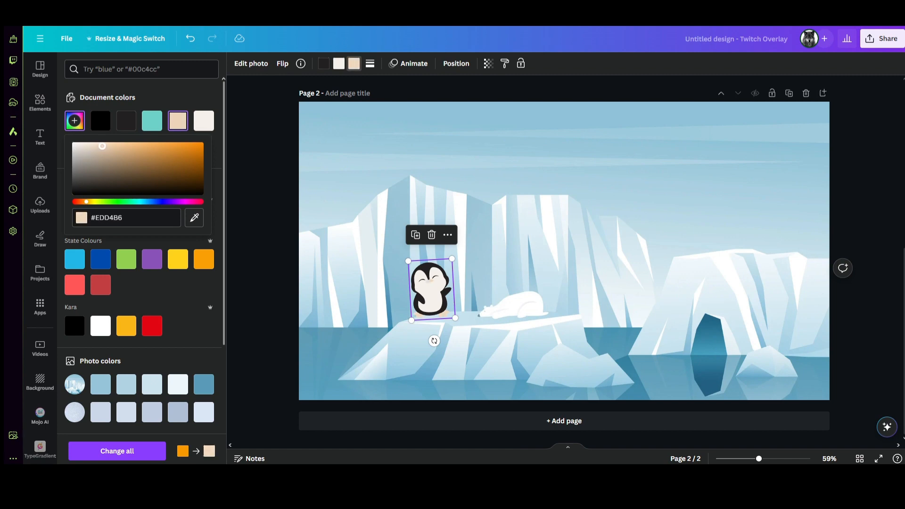
# - Add a text box reading "Starting Soon" to page 2
pyautogui.click(179, 94)
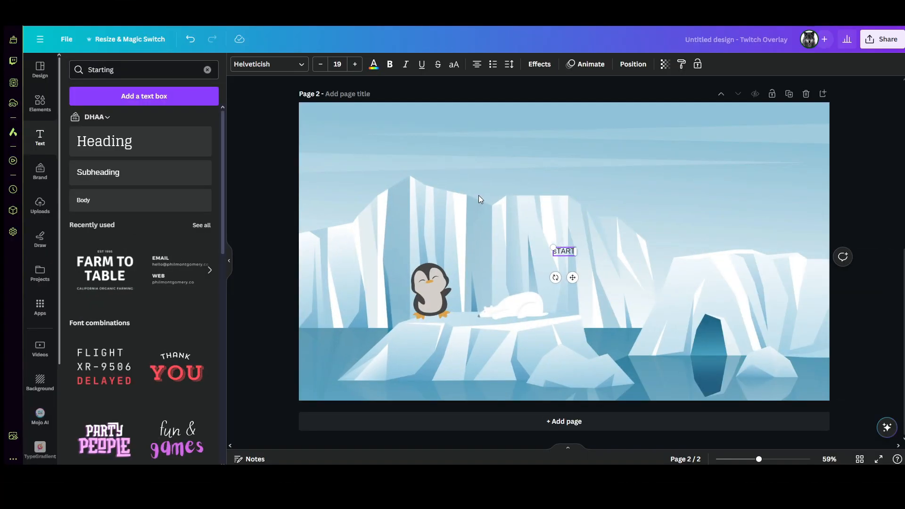
pyautogui.press('BackSpace')
pyautogui.press('BackSpace')
pyautogui.write('tarting')
pyautogui.write(' Soon')
# - Set the "Starting Soon" text to size 144 and move it above the penguin and polar bear
pyautogui.click(337, 64)
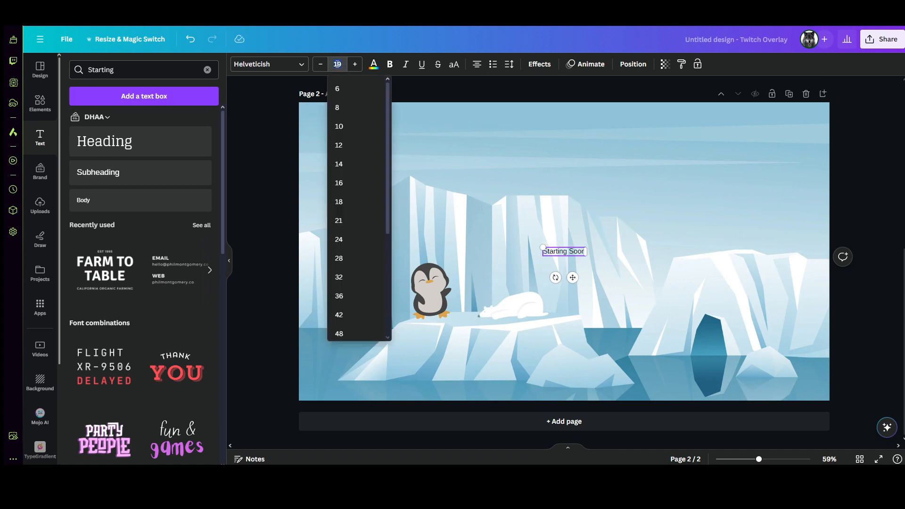
pyautogui.scroll(-3, 348, 226)
pyautogui.click(352, 325)
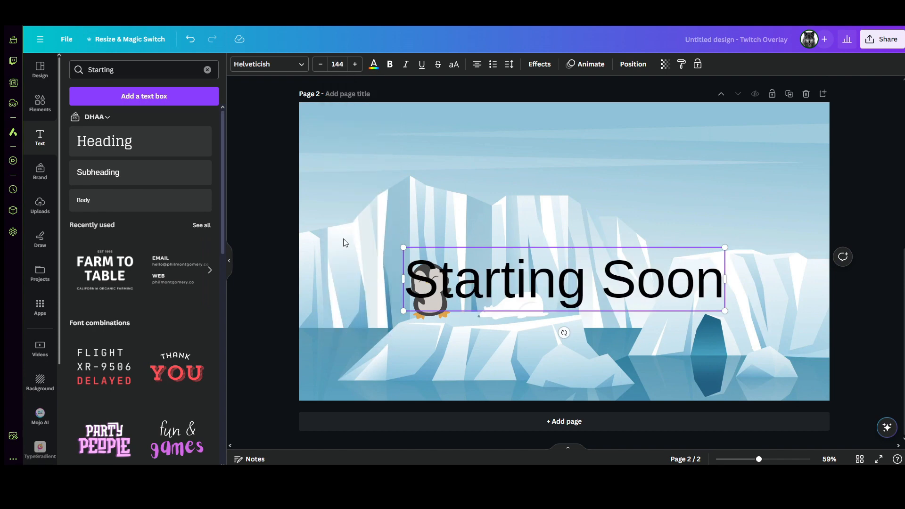
pyautogui.click(265, 241)
pyautogui.moveTo(502, 272); pyautogui.dragTo(502, 203)
# - Change the font of the "Starting Soon" text to Le Petit Cochon, comparing it with More Sugar
pyautogui.click(264, 64)
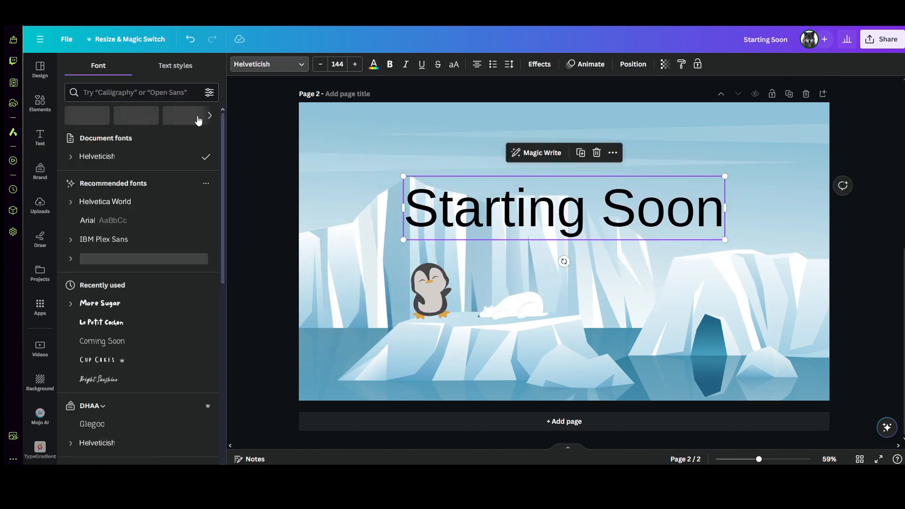
pyautogui.click(118, 323)
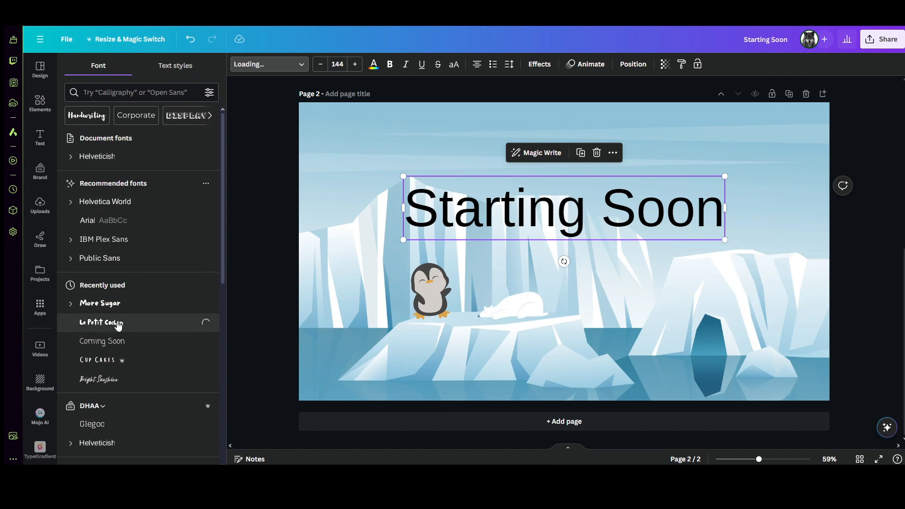
pyautogui.click(107, 306)
pyautogui.click(107, 323)
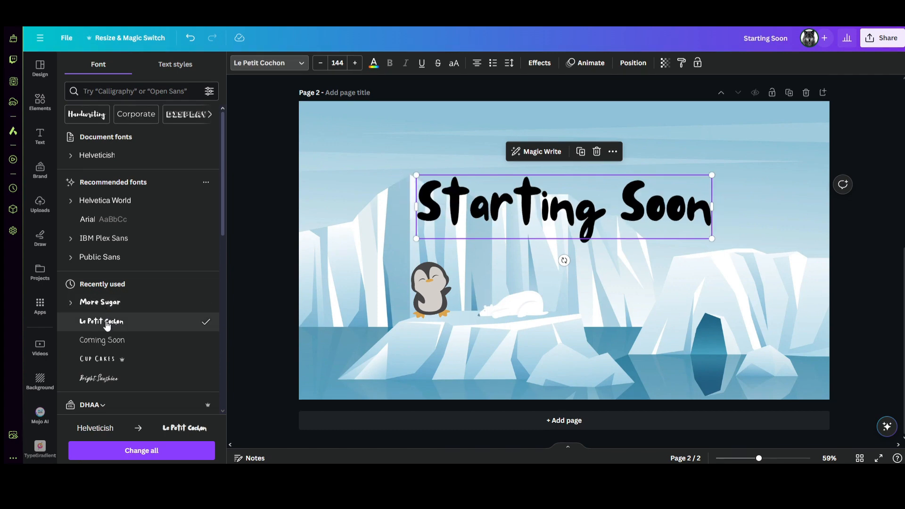
# - Colour the "Starting Soon" text teal and give it an Outline effect in the document's dark grey
pyautogui.click(373, 64)
pyautogui.click(152, 119)
pyautogui.click(539, 63)
pyautogui.click(190, 185)
pyautogui.click(206, 262)
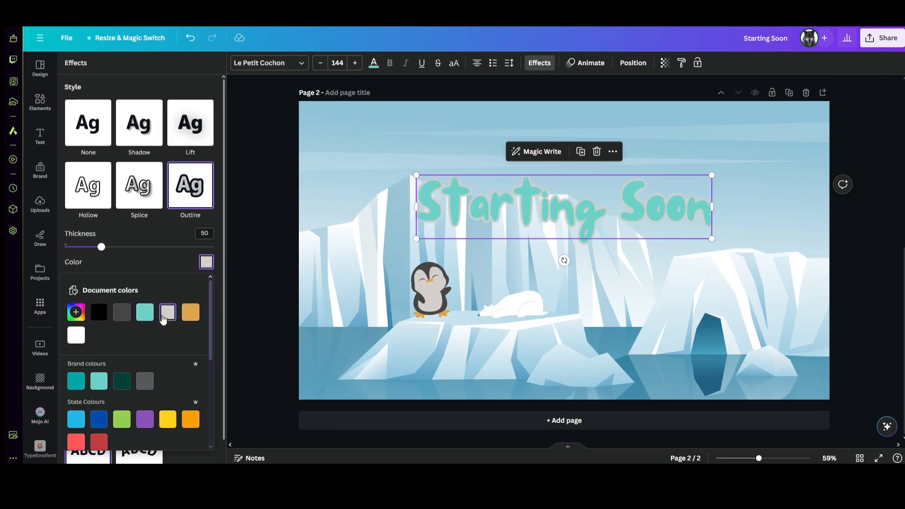
pyautogui.click(120, 316)
# - Recolour the "Starting Soon" text with the muted orange from the document colours
pyautogui.click(373, 63)
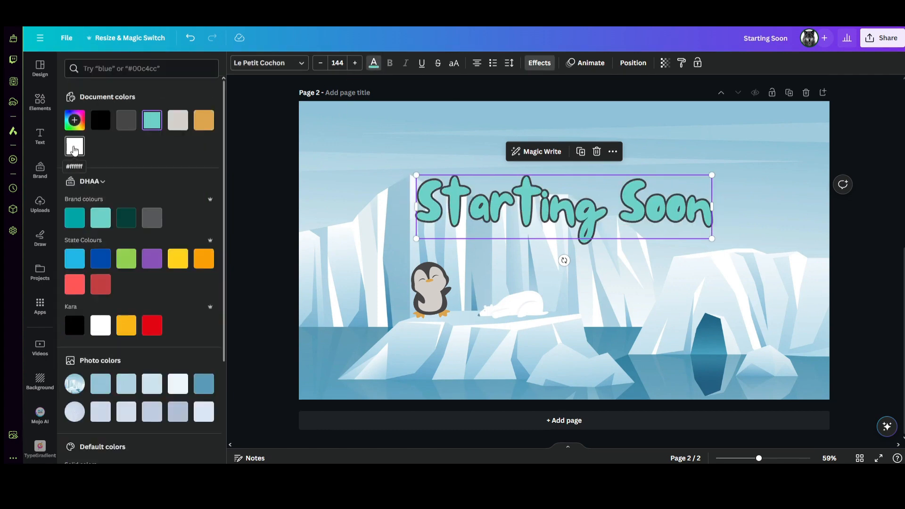
pyautogui.click(205, 121)
pyautogui.click(482, 197)
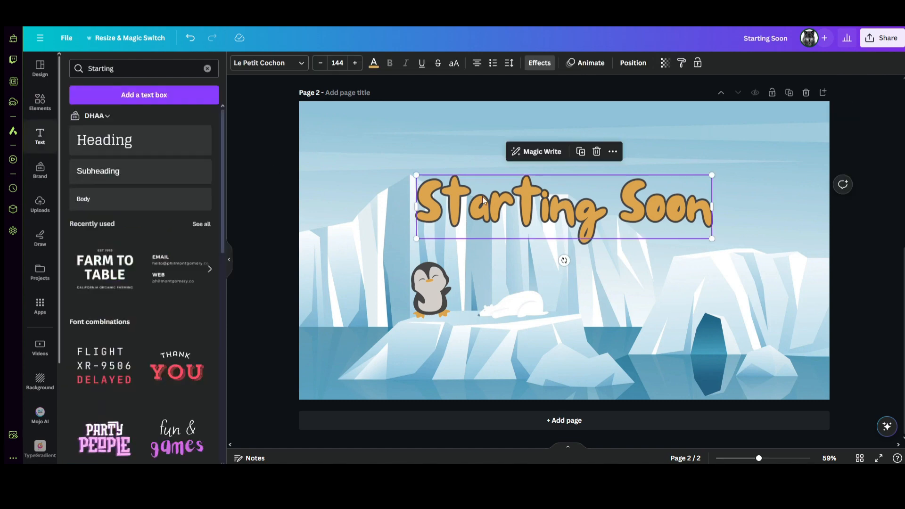
# - Curve the "Starting Soon" text into a gentle arch across the sky
pyautogui.click(539, 63)
pyautogui.click(138, 438)
pyautogui.moveTo(184, 452); pyautogui.dragTo(162, 450)
pyautogui.click(551, 68)
# - Apply the Bounce text animation to the "Starting Soon" text
pyautogui.click(585, 63)
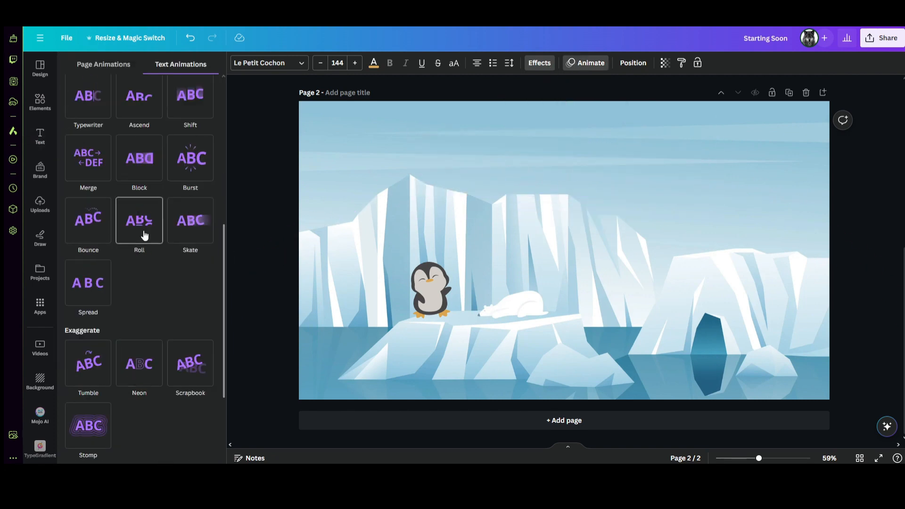
pyautogui.click(89, 222)
pyautogui.click(264, 276)
pyautogui.click(265, 276)
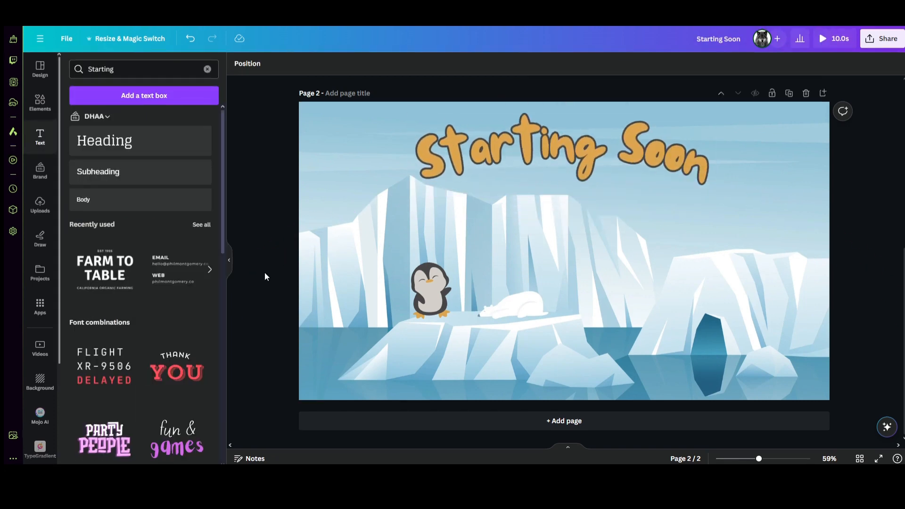
# - Duplicate the page 2 penguin and place the copy on top of the iceberg with the cave
pyautogui.click(445, 266)
pyautogui.rightClick(432, 280)
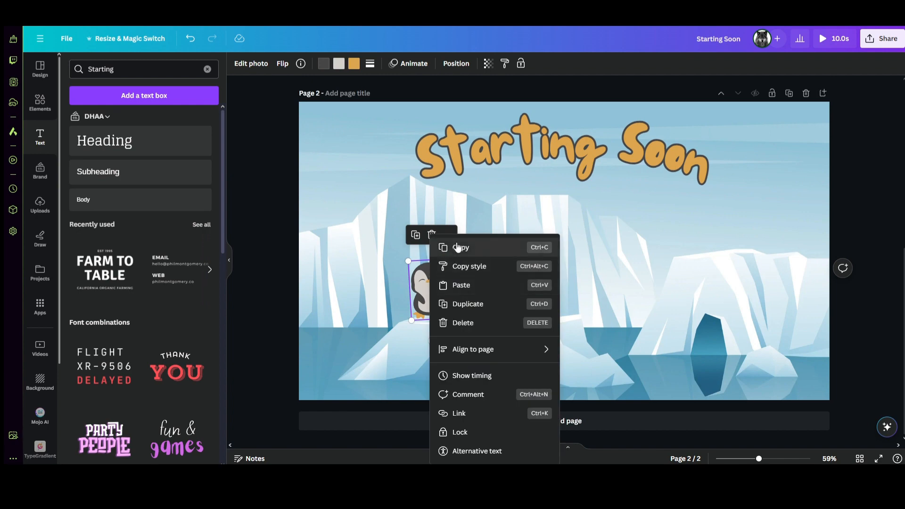
pyautogui.click(464, 303)
pyautogui.moveTo(432, 292); pyautogui.dragTo(710, 219)
# - Flip the copied penguin horizontally and tilt it slightly so that it stands on the iceberg
pyautogui.click(282, 63)
pyautogui.click(287, 86)
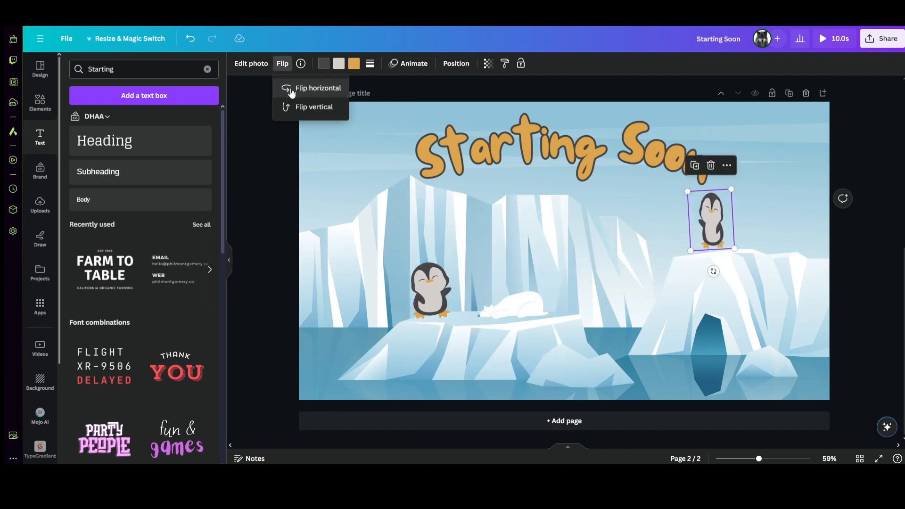
pyautogui.moveTo(713, 271); pyautogui.dragTo(716, 272)
pyautogui.moveTo(713, 228); pyautogui.dragTo(713, 230)
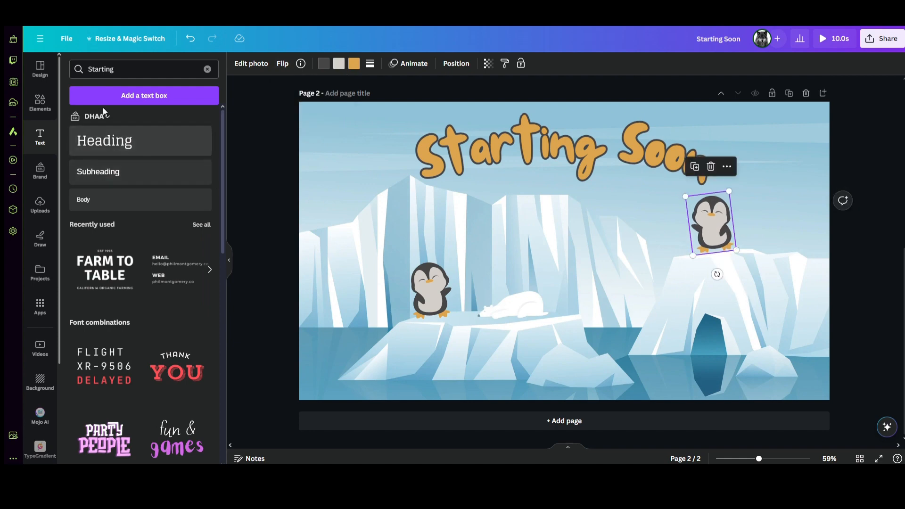
# - Open the full list of photo filters for the copied penguin on the cave iceberg
pyautogui.click(40, 102)
pyautogui.click(99, 136)
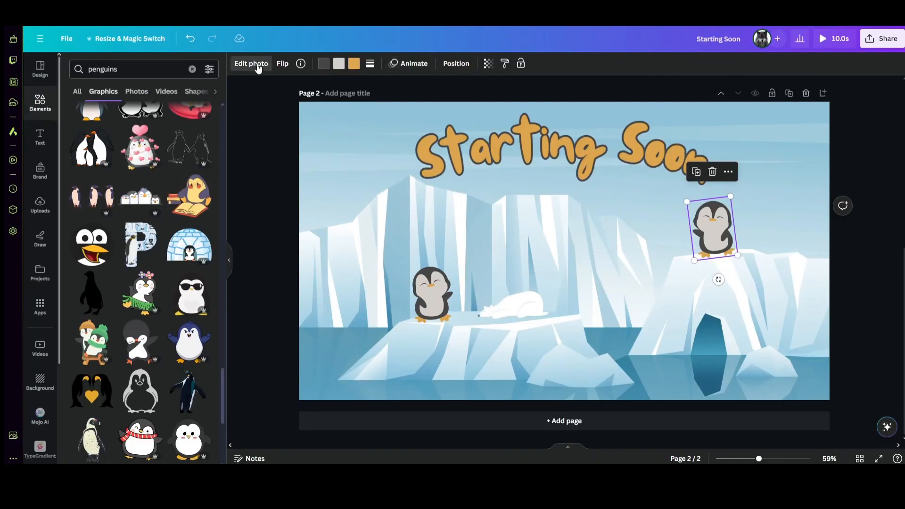
pyautogui.click(258, 69)
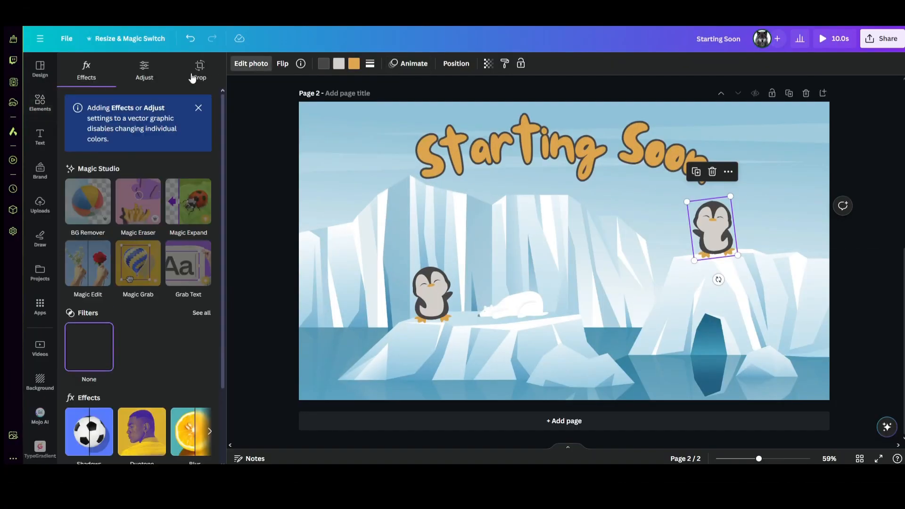
pyautogui.scroll(-1, 117, 221)
pyautogui.scroll(-1, 117, 220)
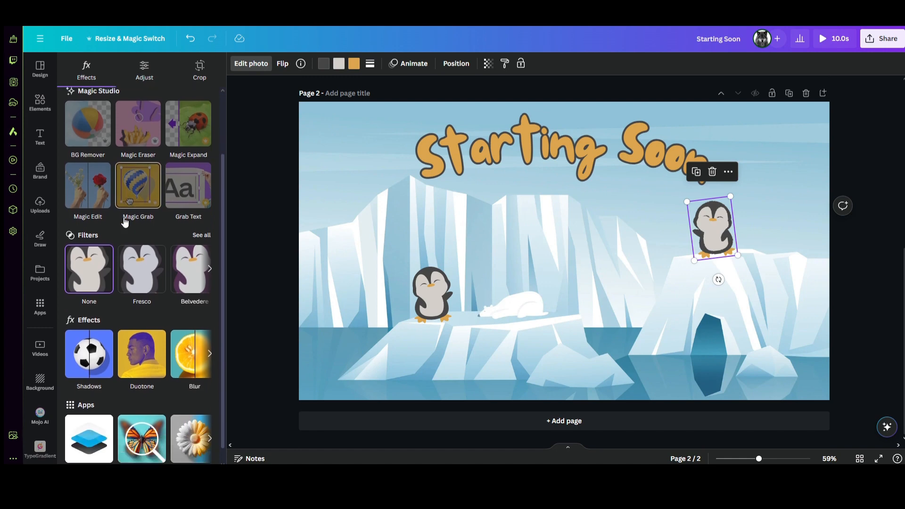
pyautogui.click(199, 219)
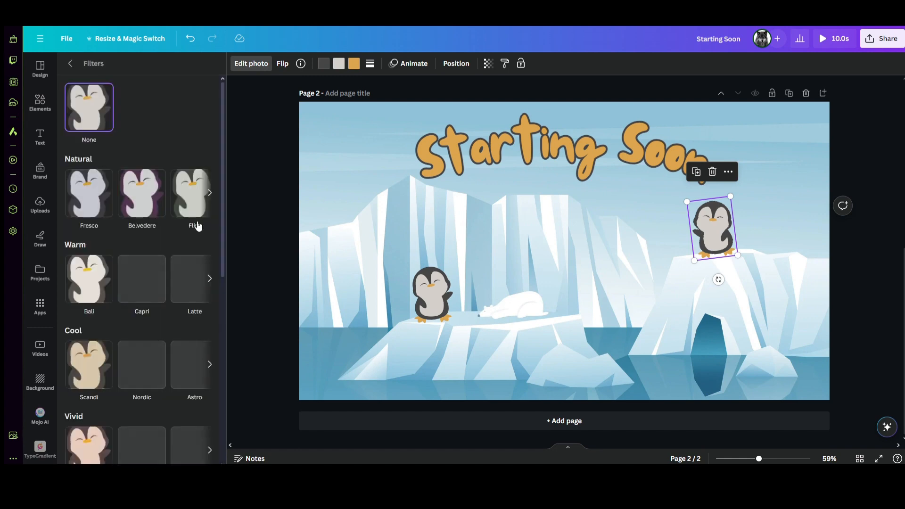
pyautogui.scroll(-1, 142, 246)
# - Try the Capri, Bali and Astro filters on the copied penguin at different intensities
pyautogui.click(142, 240)
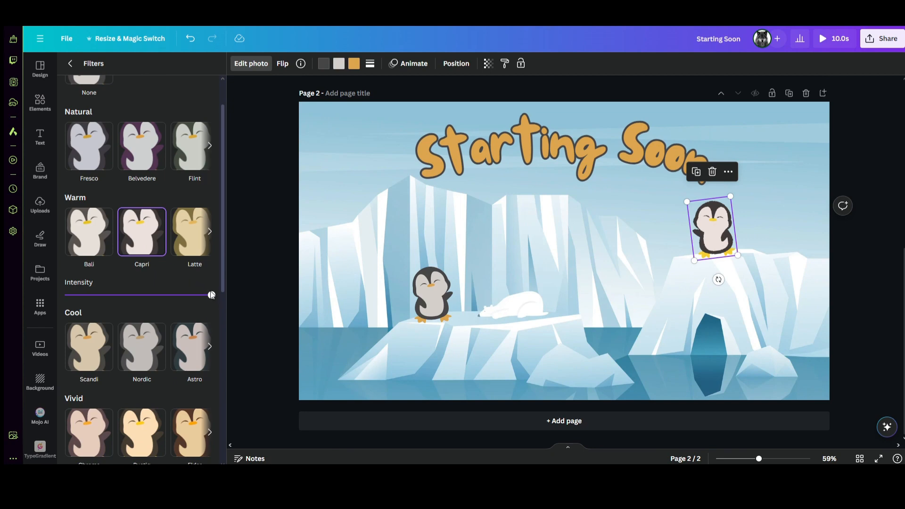
pyautogui.moveTo(207, 295); pyautogui.dragTo(65, 295)
pyautogui.click(95, 230)
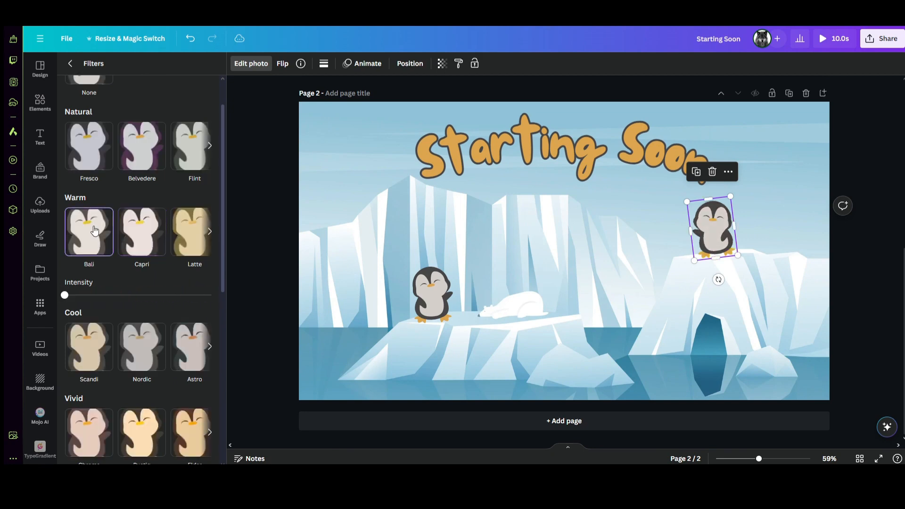
pyautogui.click(185, 354)
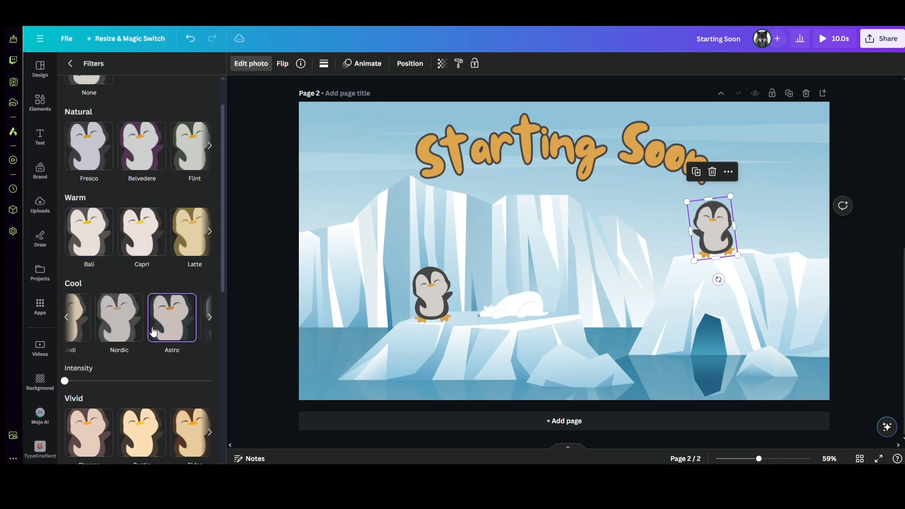
pyautogui.scroll(-1, 138, 299)
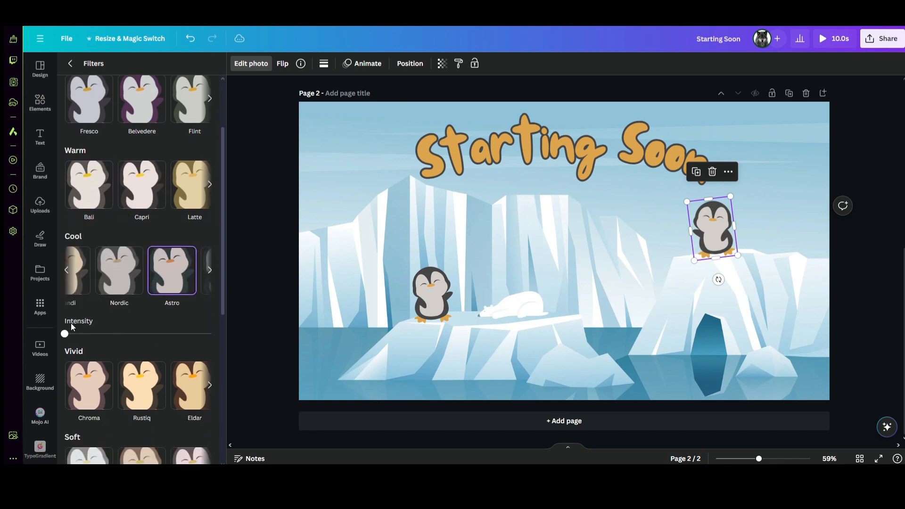
pyautogui.moveTo(65, 333); pyautogui.dragTo(202, 334)
# - Apply the Polar filter at low intensity to the page 2 penguins and the iceberg background
pyautogui.click(138, 291)
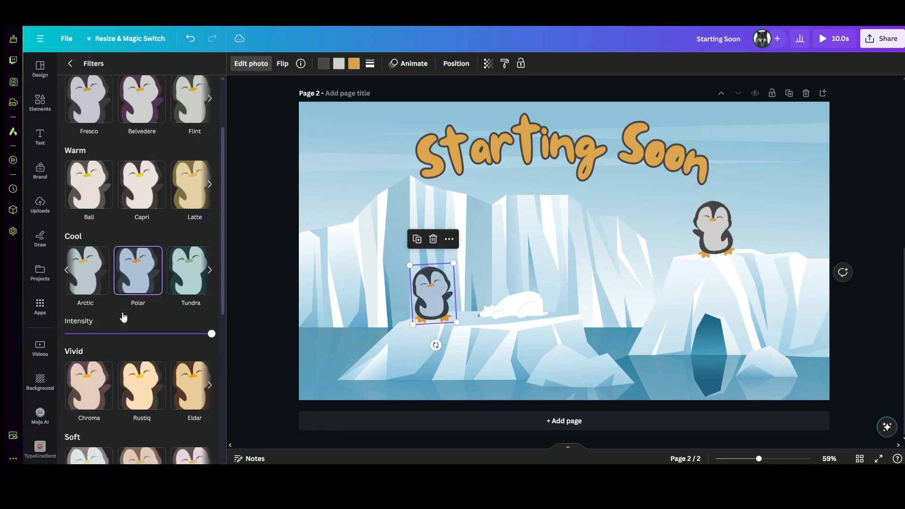
pyautogui.click(87, 333)
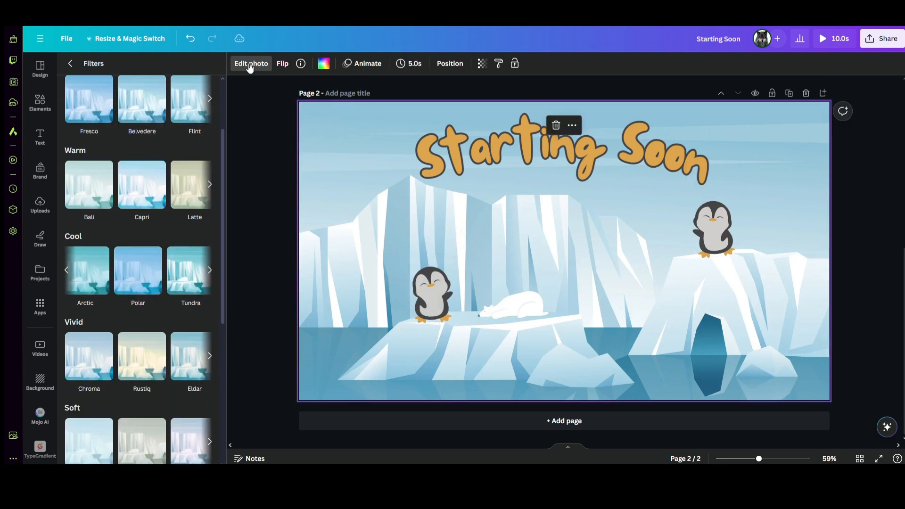
pyautogui.click(250, 65)
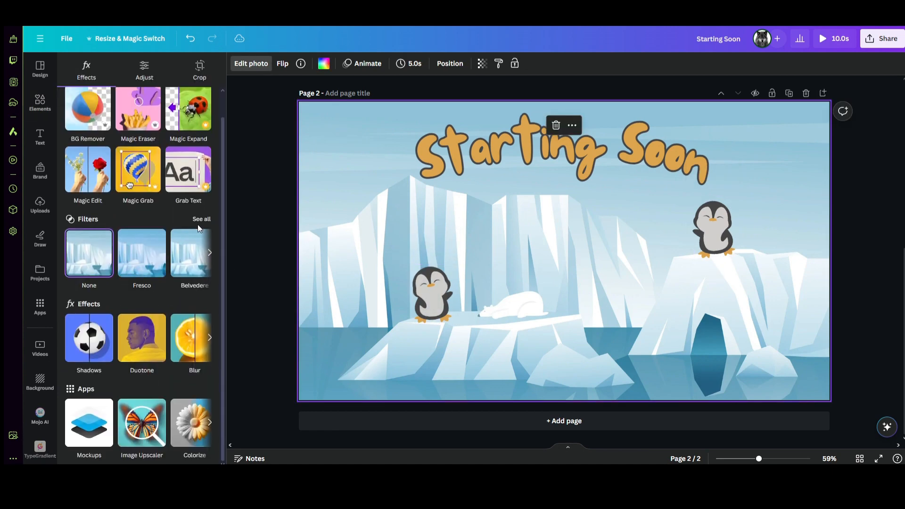
pyautogui.click(201, 219)
pyautogui.scroll(3, 150, 232)
pyautogui.click(191, 230)
pyautogui.moveTo(138, 293); pyautogui.dragTo(84, 297)
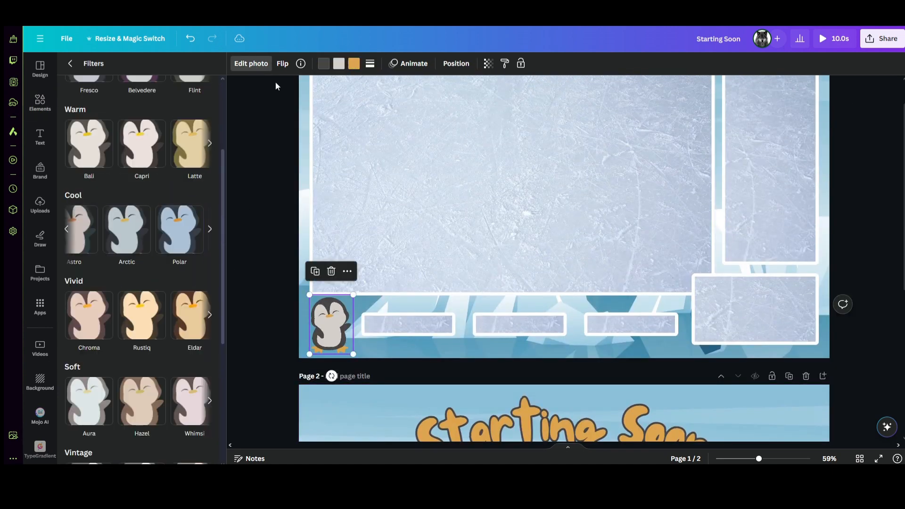
# - Apply the Polar filter at low intensity to the penguin and the iceberg background on page 1
pyautogui.click(177, 228)
pyautogui.moveTo(123, 293); pyautogui.dragTo(85, 292)
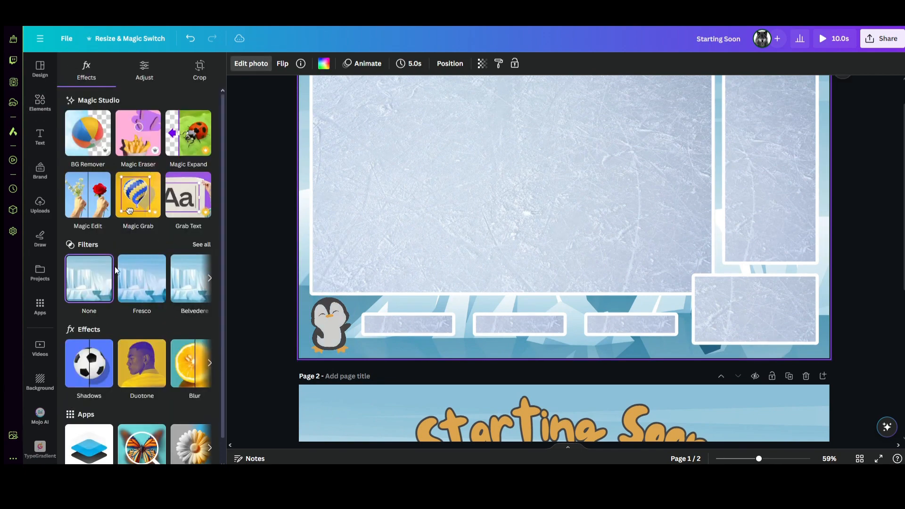
pyautogui.click(201, 244)
pyautogui.click(192, 314)
pyautogui.moveTo(138, 381); pyautogui.dragTo(87, 381)
pyautogui.scroll(-5, 324, 291)
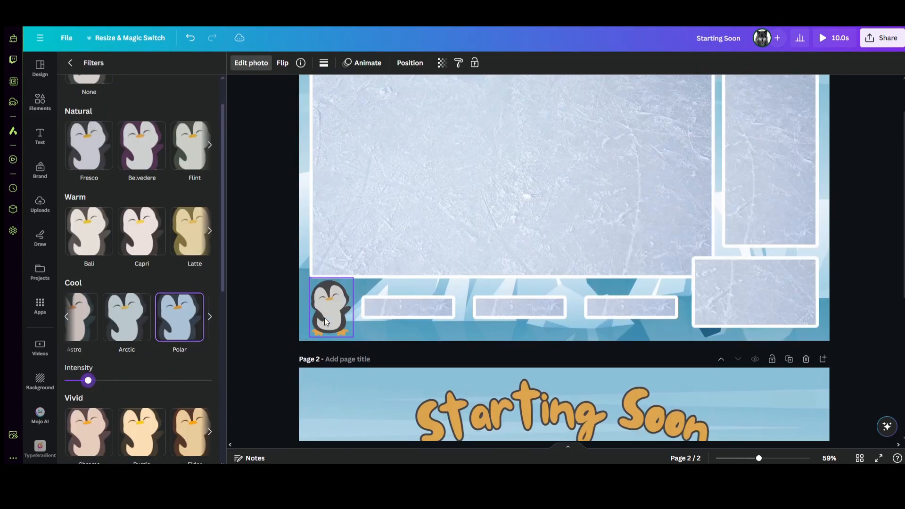
pyautogui.scroll(1, 324, 321)
pyautogui.click(324, 321)
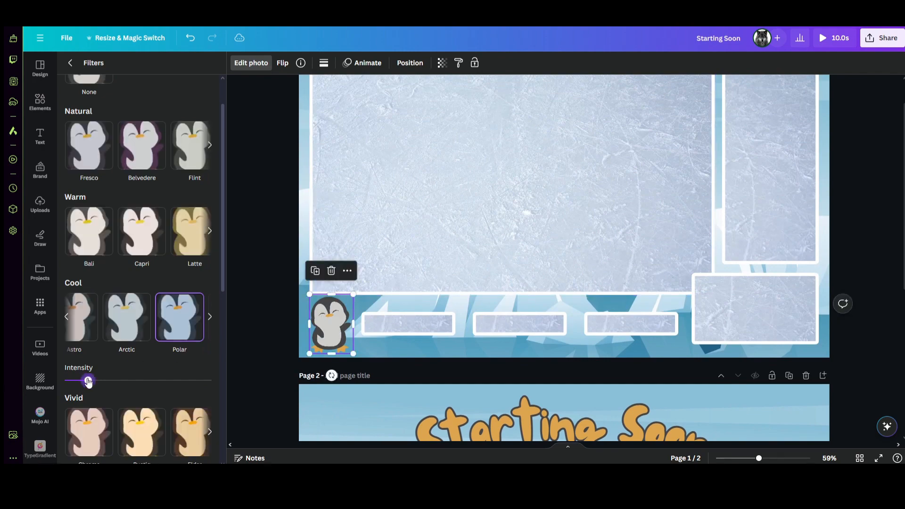
pyautogui.click(256, 351)
# - Browse more penguin graphics and search the graphics for "actic"
pyautogui.scroll(-6, 257, 344)
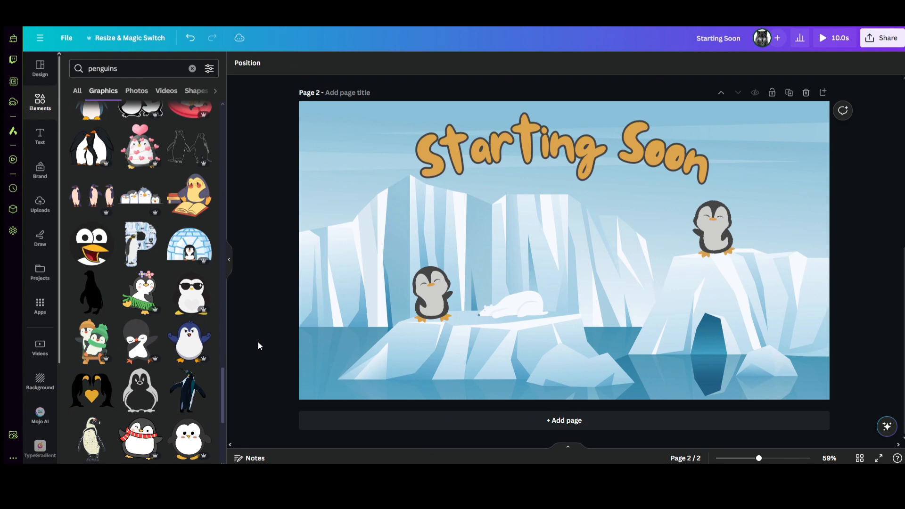
pyautogui.scroll(-10, 184, 242)
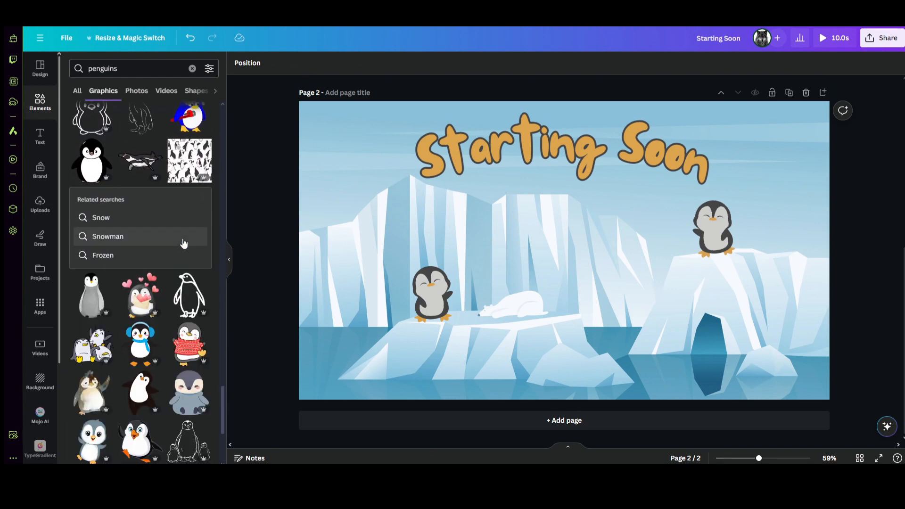
pyautogui.scroll(-5, 184, 243)
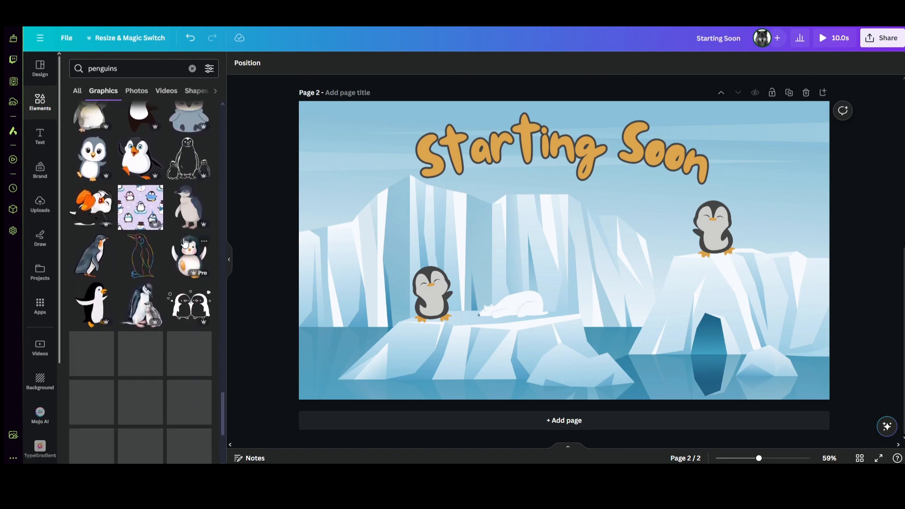
pyautogui.click(130, 69)
pyautogui.write('actic')
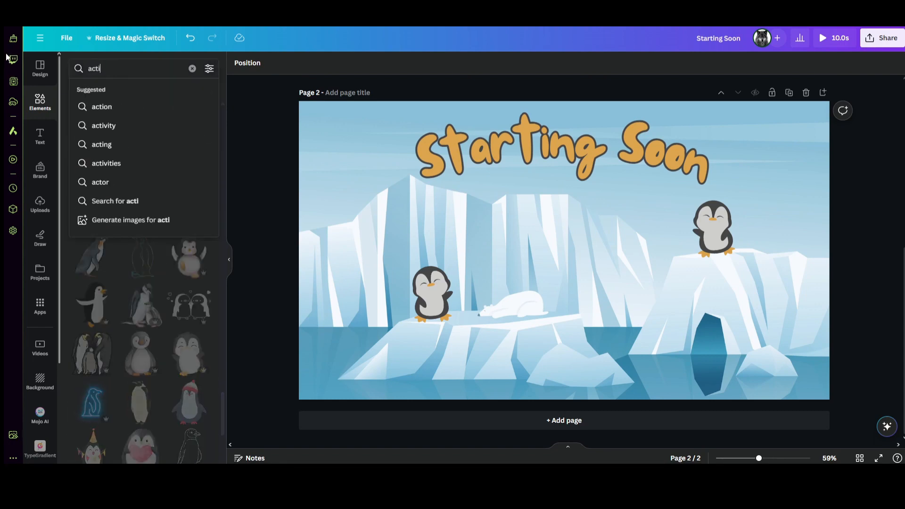
pyautogui.press('Return')
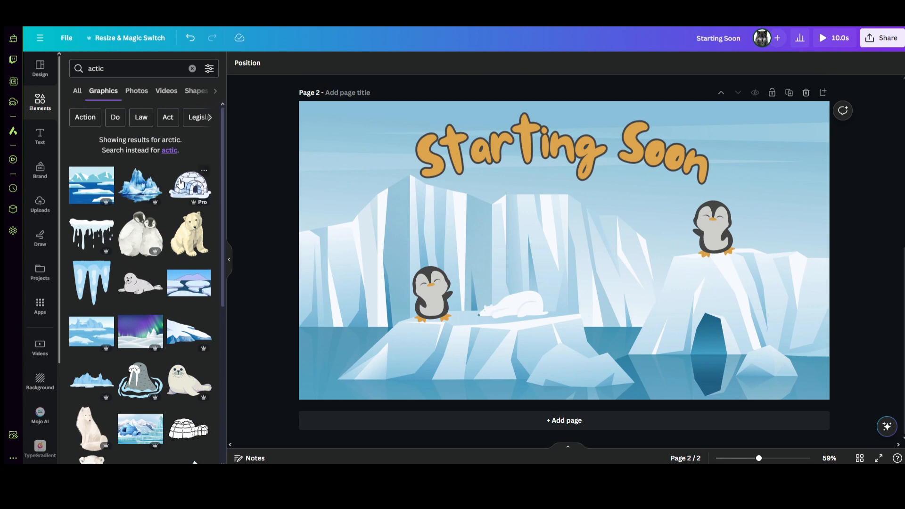
# - Try the dripping snow graphic on page 1, scaled over the top of the tall frame, and delete it
pyautogui.scroll(-1, 167, 243)
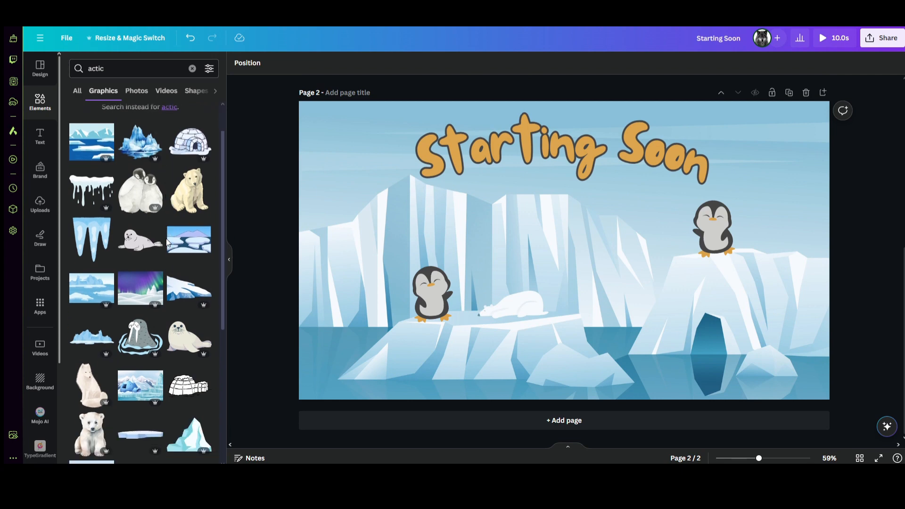
pyautogui.click(88, 188)
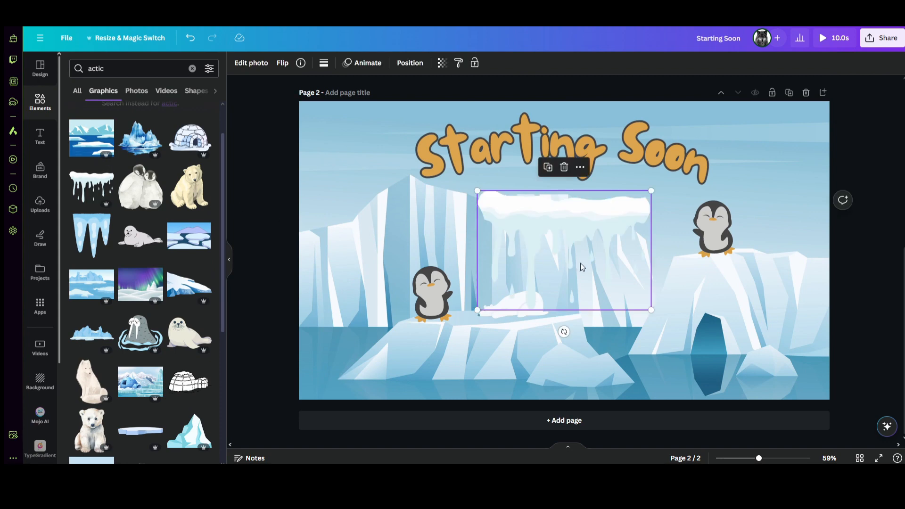
pyautogui.scroll(2, 581, 263)
pyautogui.moveTo(569, 316); pyautogui.dragTo(348, 135)
pyautogui.scroll(3, 457, 121)
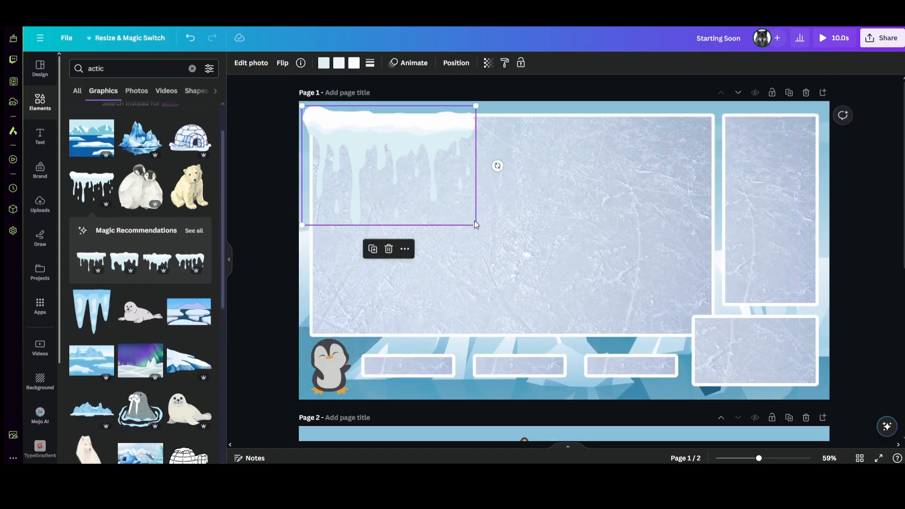
pyautogui.moveTo(475, 225); pyautogui.dragTo(377, 148)
pyautogui.moveTo(323, 118); pyautogui.dragTo(743, 124)
pyautogui.moveTo(793, 162); pyautogui.dragTo(822, 167)
pyautogui.moveTo(759, 136); pyautogui.dragTo(760, 132)
pyautogui.press('Delete')
# - Add the recommended dripping snow variant and fit it across the top edge of page 1's tall frame
pyautogui.click(157, 262)
pyautogui.moveTo(560, 224); pyautogui.dragTo(725, 137)
pyautogui.moveTo(639, 224); pyautogui.dragTo(722, 169)
# - Apply the Polar filter at low intensity to the dripping snow graphic
pyautogui.click(255, 63)
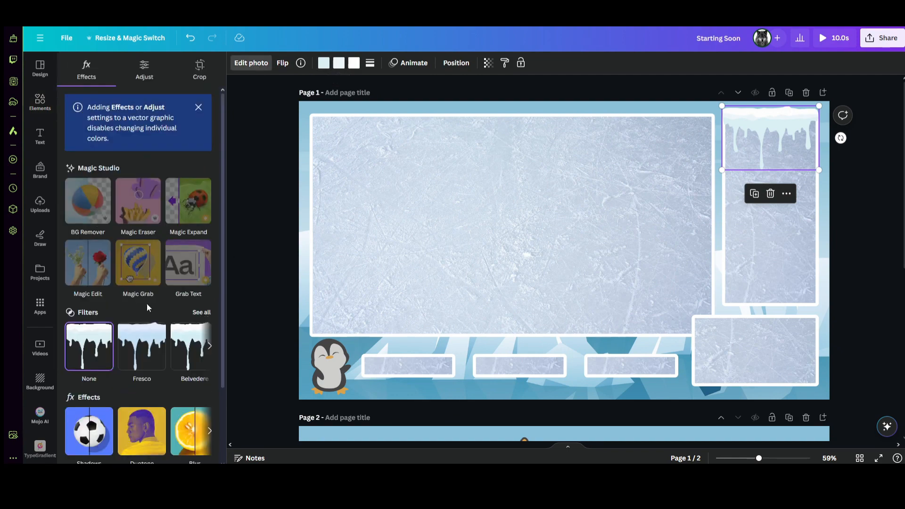
pyautogui.click(201, 312)
pyautogui.click(177, 210)
pyautogui.moveTo(118, 285); pyautogui.dragTo(91, 285)
pyautogui.click(254, 249)
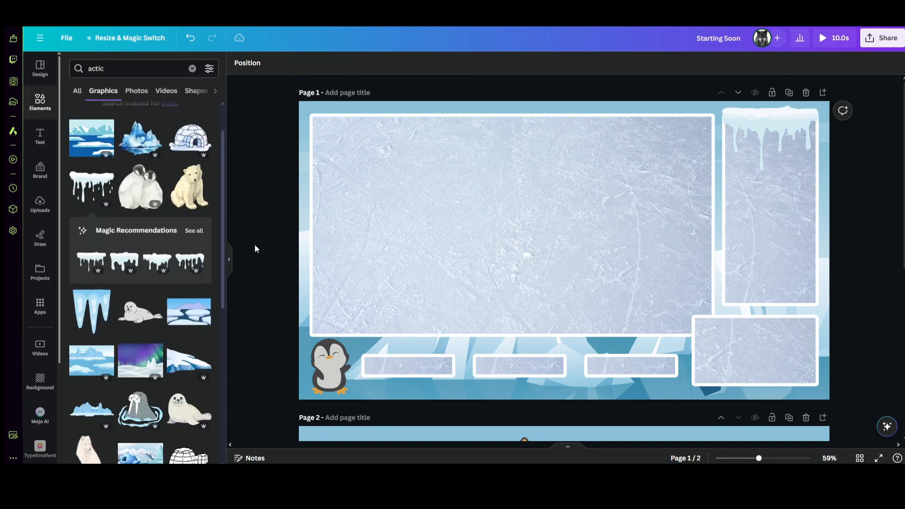
# - Set the border of page 1's large frame to a custom very pale cyan
pyautogui.click(330, 235)
pyautogui.click(284, 62)
pyautogui.click(74, 119)
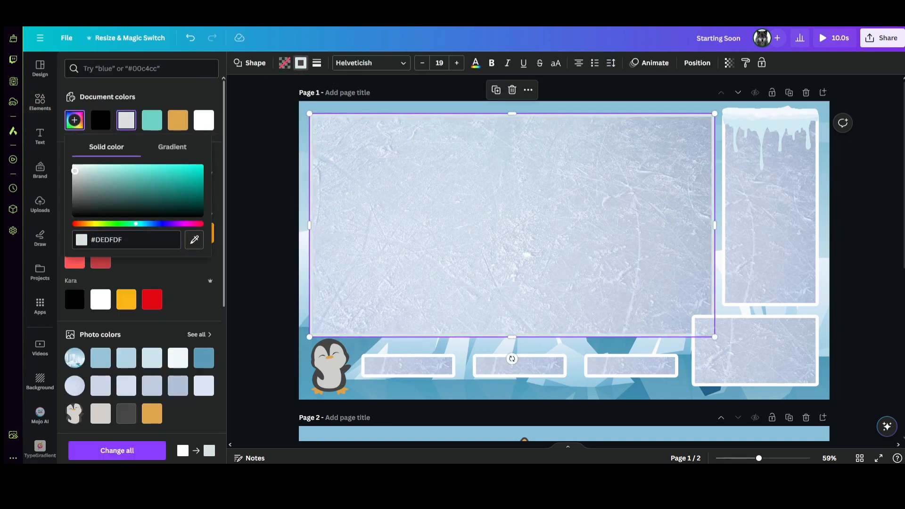
pyautogui.moveTo(74, 170); pyautogui.dragTo(85, 167)
pyautogui.click(264, 177)
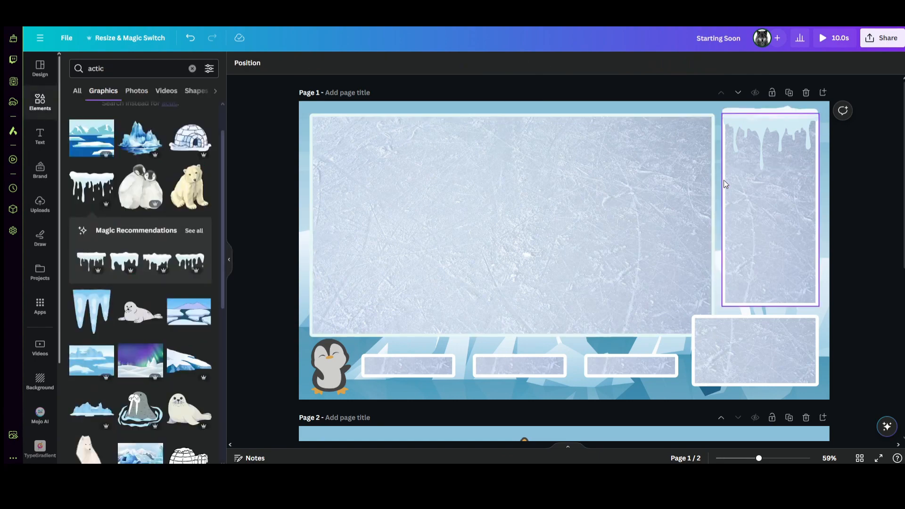
# - Apply the pale cyan document colour to the borders of the tall frame, the lower corner frame and the three small bars
pyautogui.click(724, 185)
pyautogui.click(301, 62)
pyautogui.click(179, 121)
pyautogui.click(694, 342)
pyautogui.click(178, 124)
pyautogui.click(415, 357)
pyautogui.click(177, 123)
pyautogui.click(518, 365)
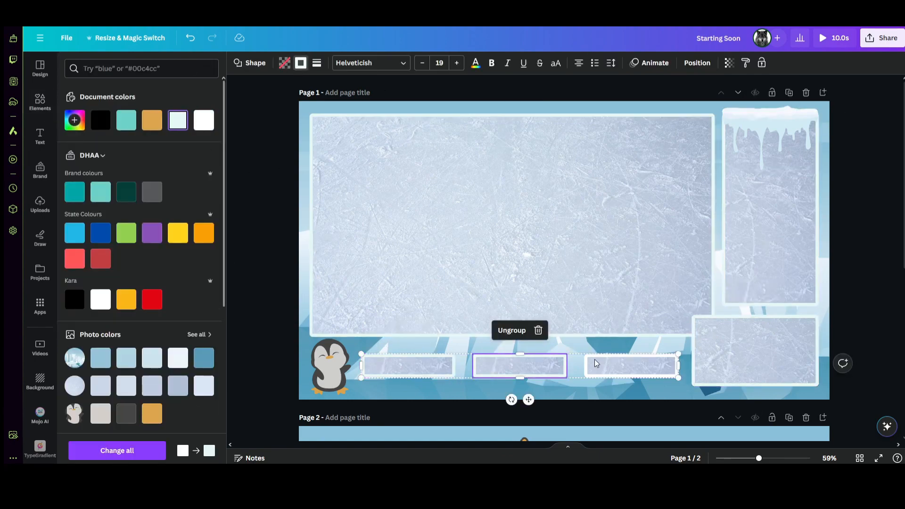
pyautogui.click(266, 163)
# - Browse the arctic graphics and add the white seal lying on its belly to page 1
pyautogui.scroll(-10, 141, 282)
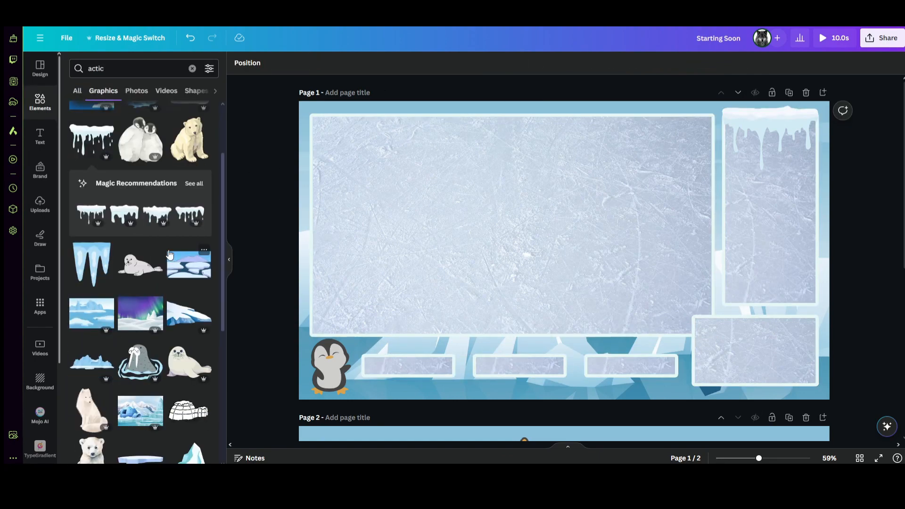
pyautogui.scroll(-5, 163, 294)
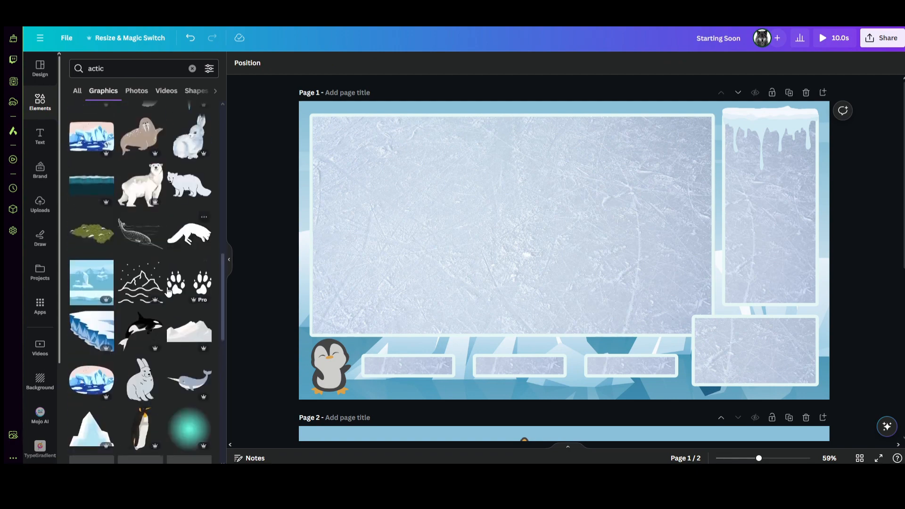
pyautogui.scroll(-3, 168, 292)
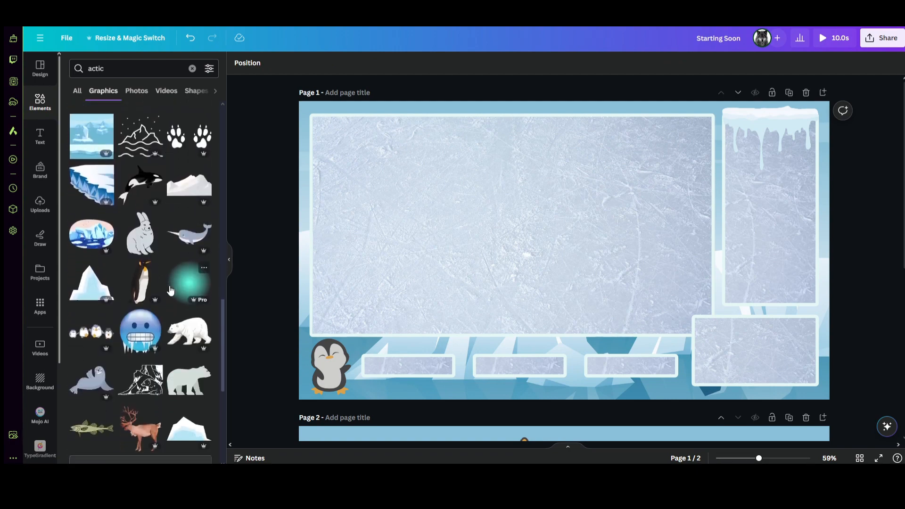
pyautogui.scroll(-5, 172, 290)
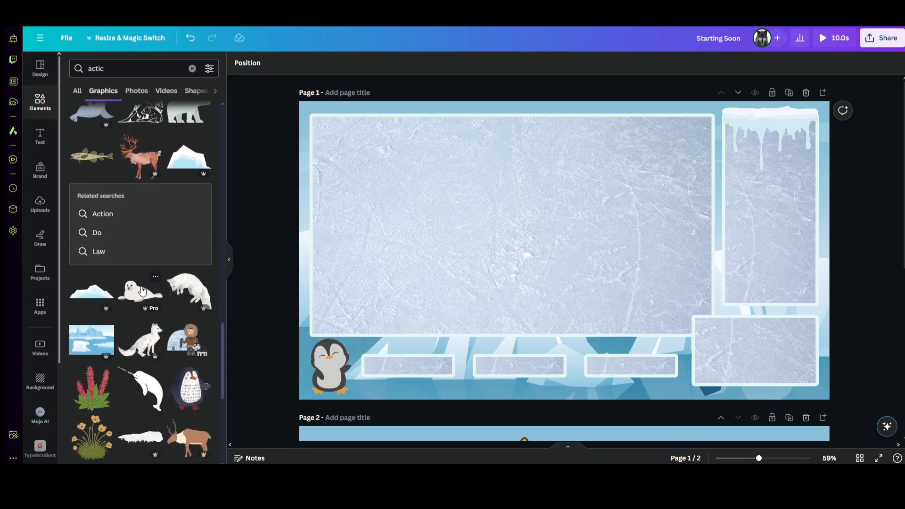
pyautogui.click(142, 291)
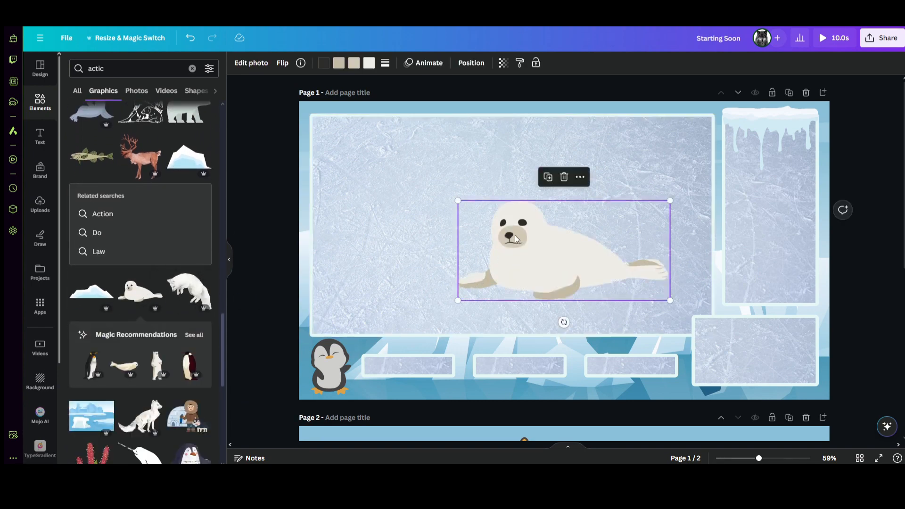
# - Apply the Polar filter from the Cool group to the seal at low intensity
pyautogui.click(257, 65)
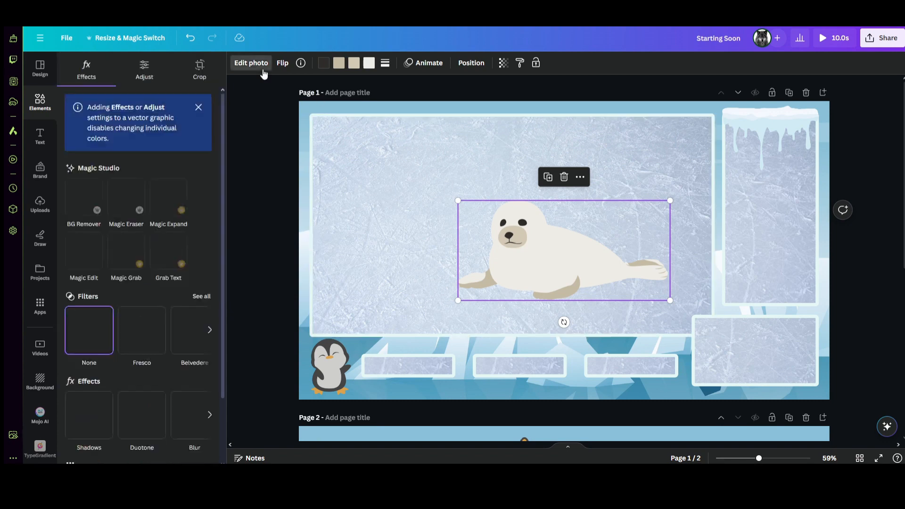
pyautogui.click(194, 312)
pyautogui.scroll(-8, 126, 350)
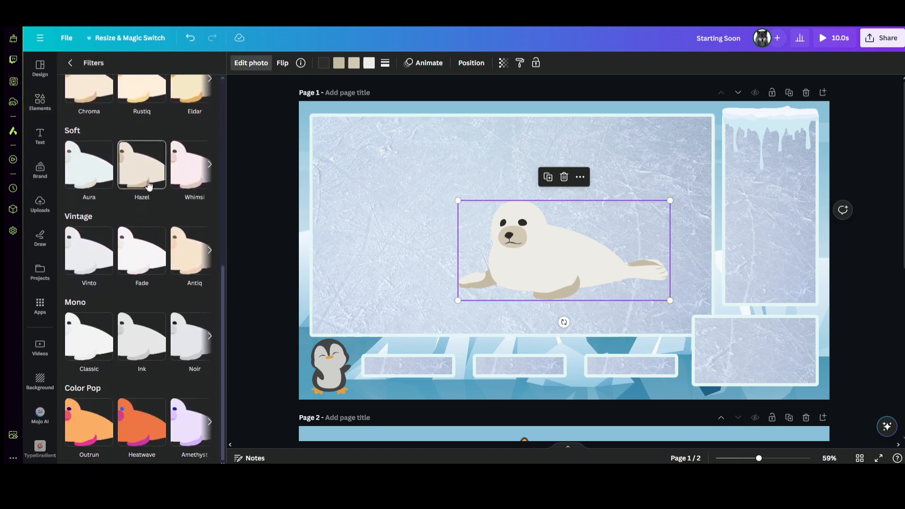
pyautogui.scroll(4, 190, 202)
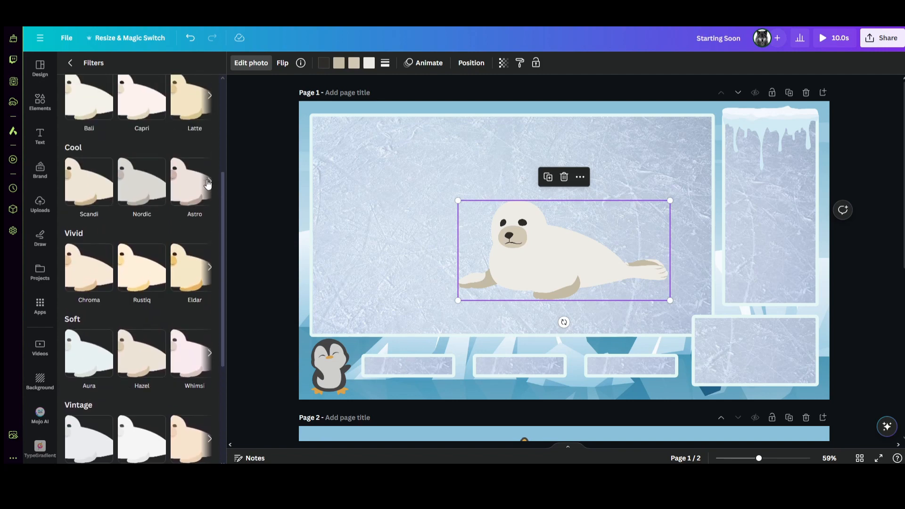
pyautogui.click(192, 187)
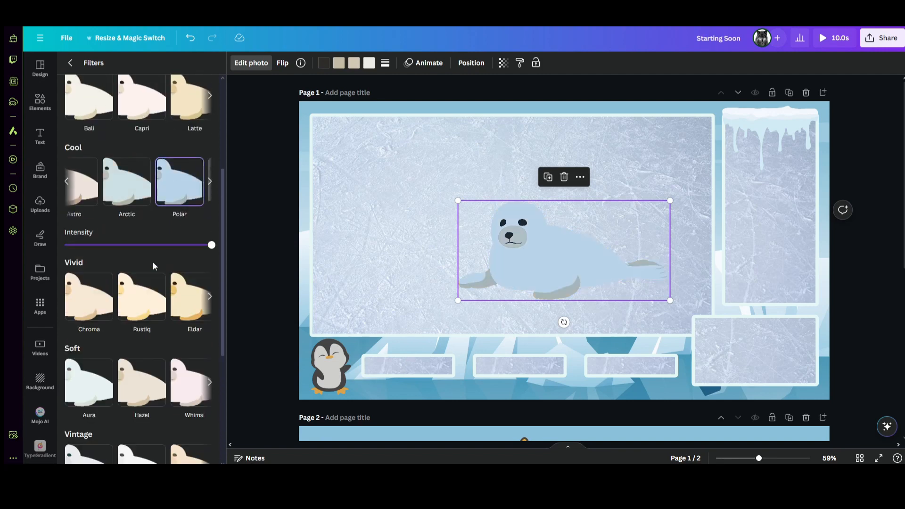
pyautogui.moveTo(204, 245); pyautogui.dragTo(92, 249)
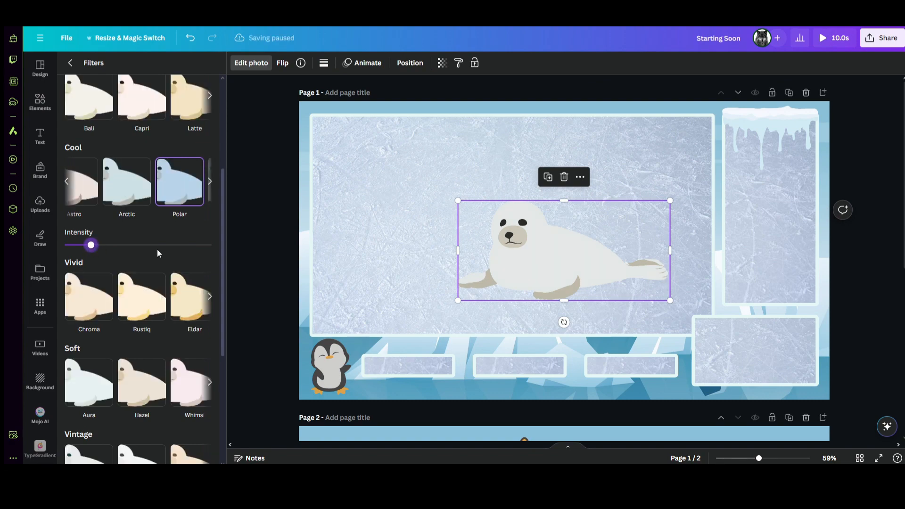
# - Shrink the seal and place it slightly tilted on page 2's right-hand iceberg, beside the penguin
pyautogui.moveTo(564, 258); pyautogui.dragTo(509, 374)
pyautogui.moveTo(403, 323); pyautogui.dragTo(532, 380)
pyautogui.moveTo(570, 408); pyautogui.dragTo(774, 368)
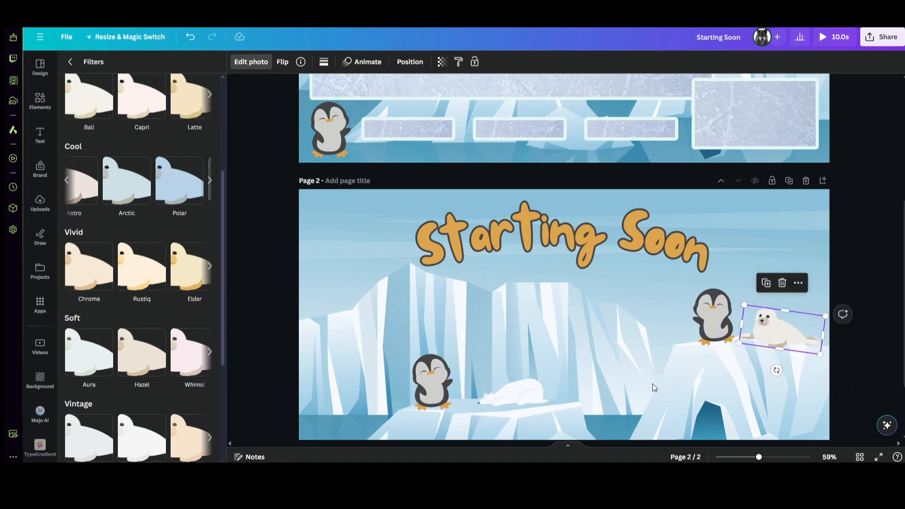
pyautogui.moveTo(738, 301); pyautogui.dragTo(762, 316)
pyautogui.click(251, 352)
# - Duplicate the penguin on page 2's lower ice ledge and place the copy between the right-hand penguin and the seal
pyautogui.click(429, 377)
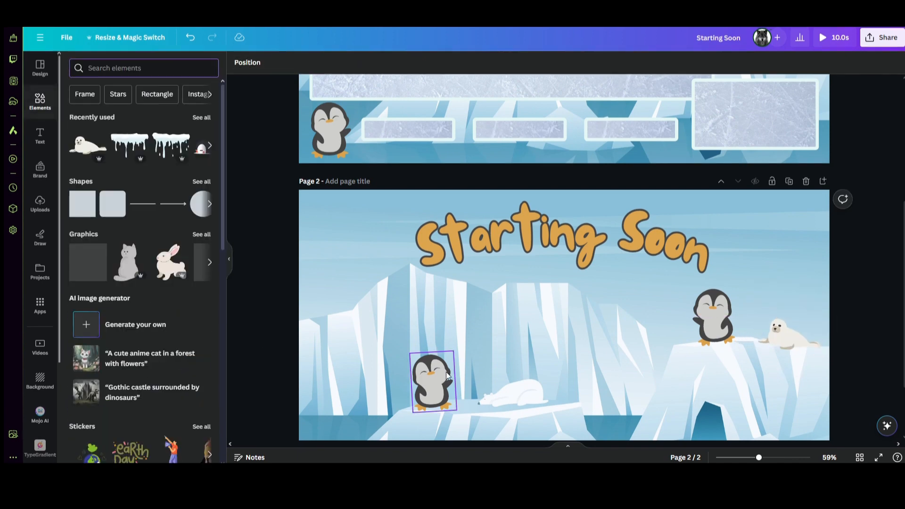
pyautogui.rightClick(444, 350)
pyautogui.click(419, 331)
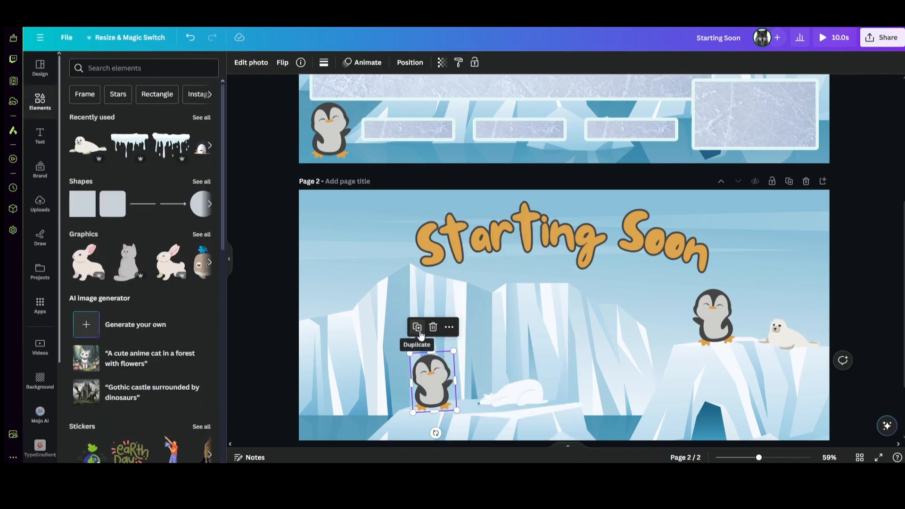
pyautogui.click(420, 331)
pyautogui.moveTo(437, 387); pyautogui.dragTo(465, 376)
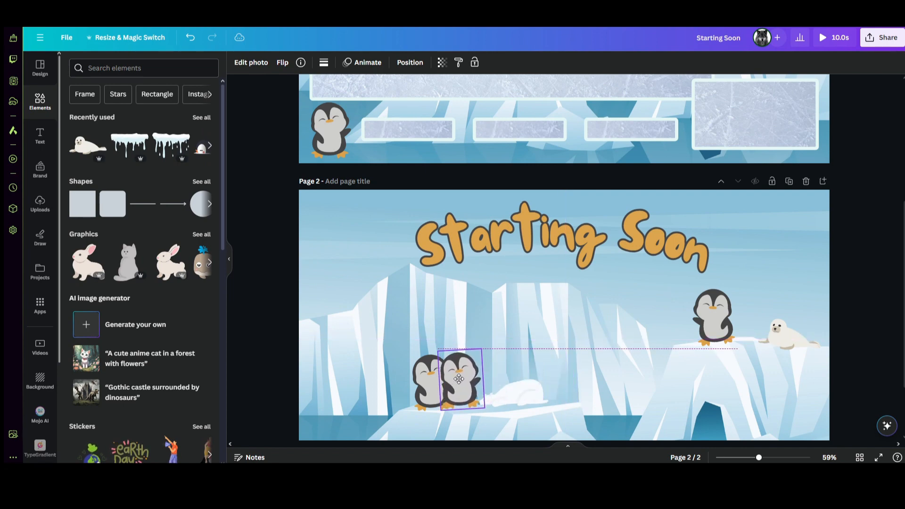
pyautogui.click(284, 62)
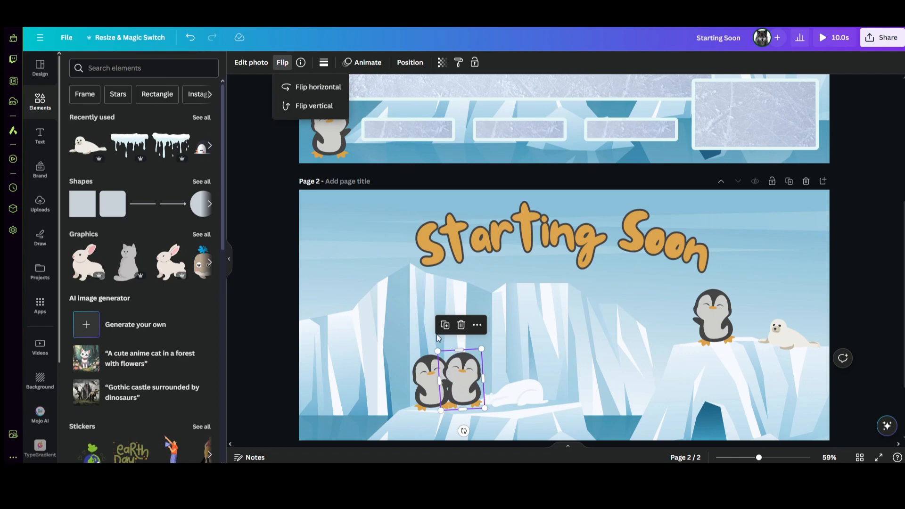
pyautogui.click(366, 66)
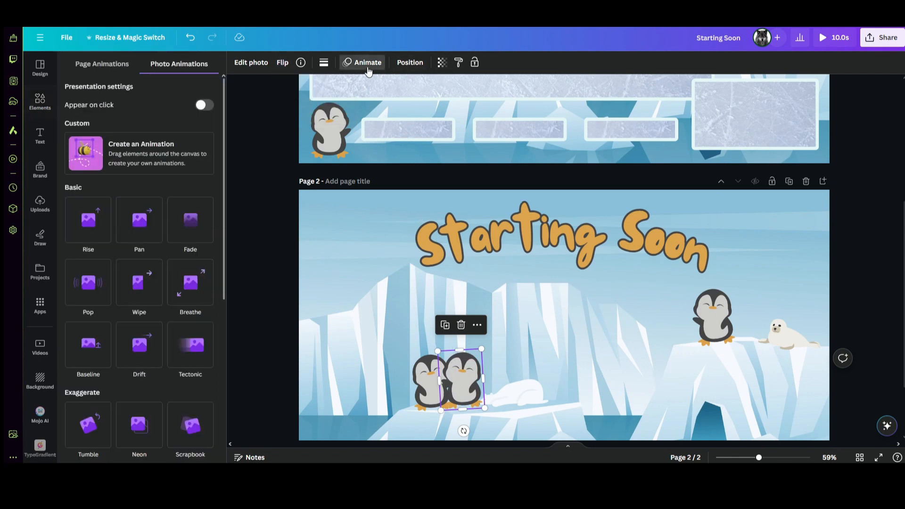
pyautogui.click(409, 65)
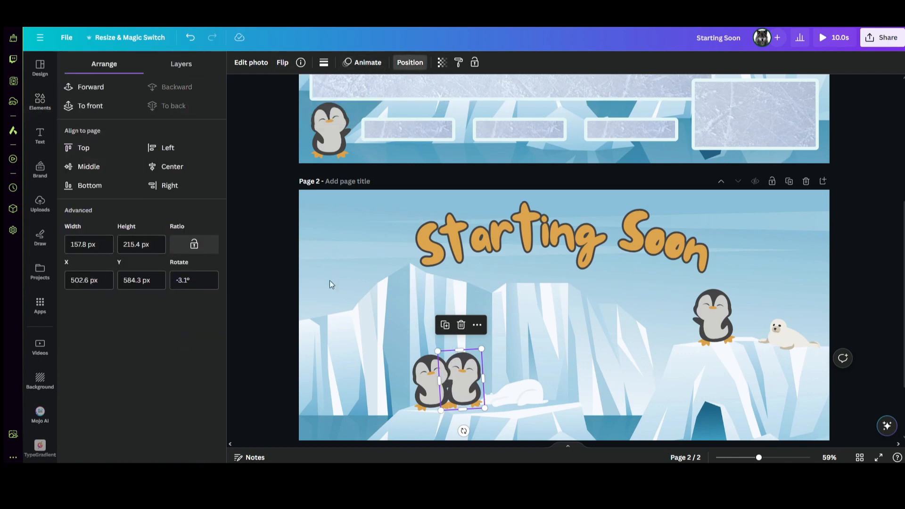
pyautogui.moveTo(465, 379); pyautogui.dragTo(770, 301)
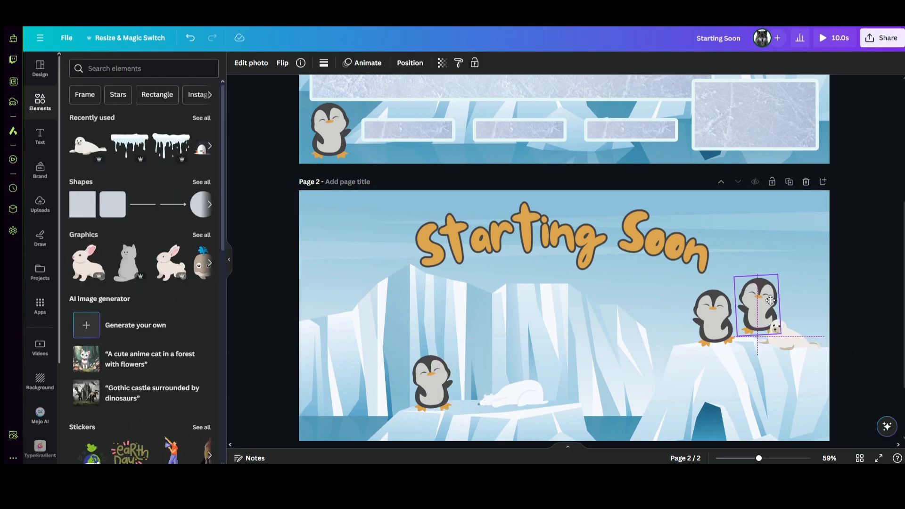
pyautogui.click(282, 62)
# - Create a custom path animation that makes the lower ledge penguin bob in place, using the Smooth movement style
pyautogui.click(259, 312)
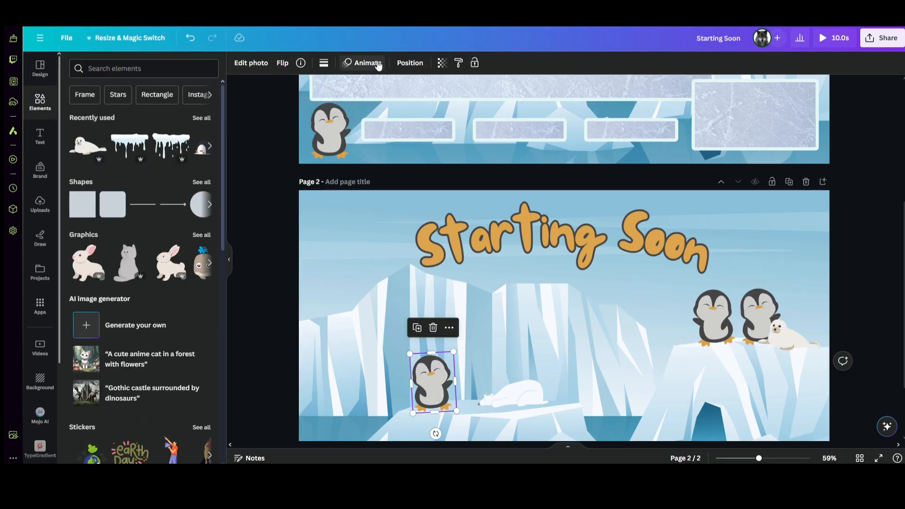
pyautogui.click(378, 64)
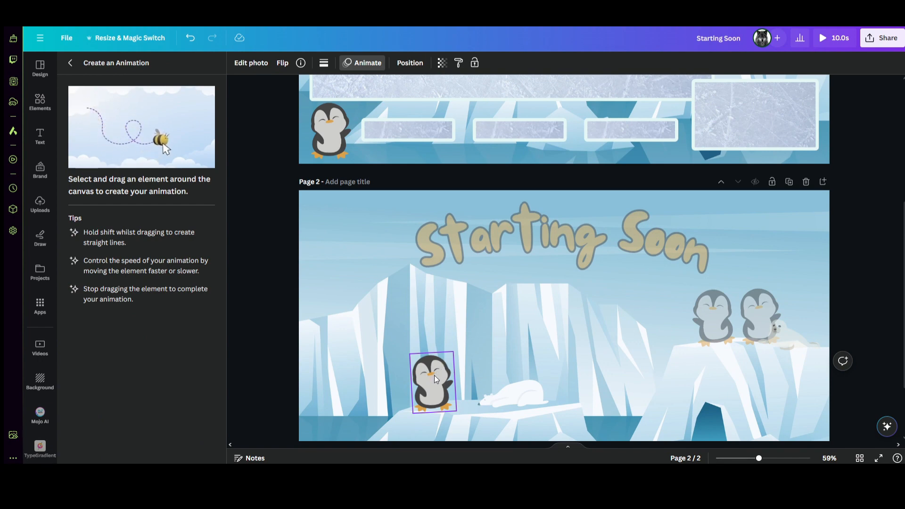
pyautogui.moveTo(434, 375); pyautogui.dragTo(433, 374)
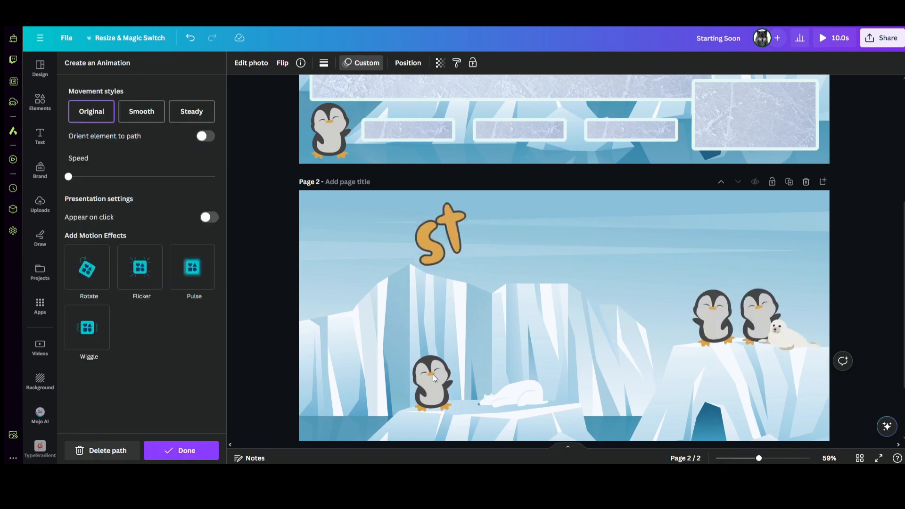
pyautogui.click(148, 120)
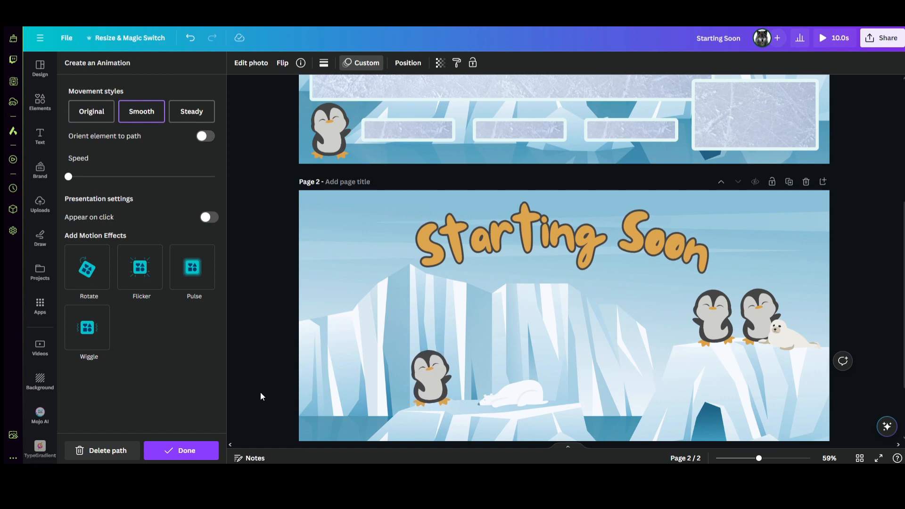
# - Replace the two unanimated penguins on the right-hand iceberg with copies of the custom-animated penguin
pyautogui.click(759, 314)
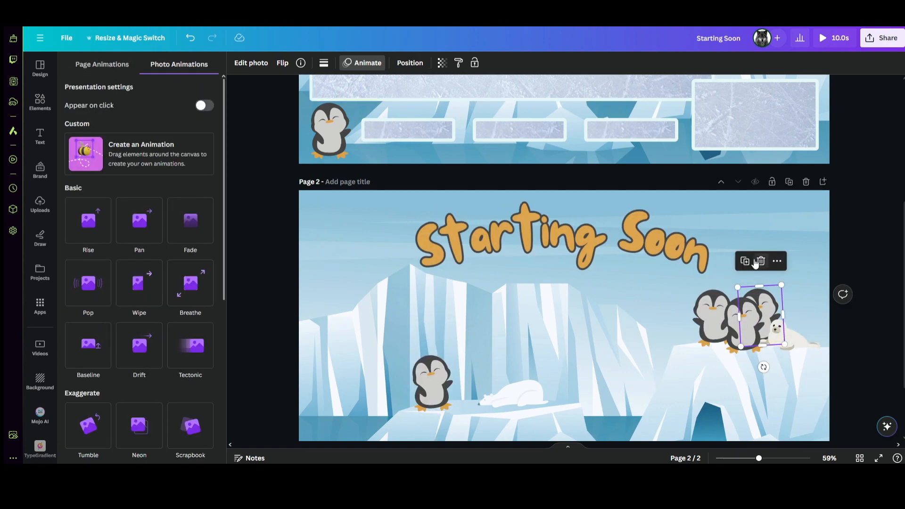
pyautogui.click(759, 261)
pyautogui.keyDown('shift'); pyautogui.click(699, 315); pyautogui.keyUp('shift')
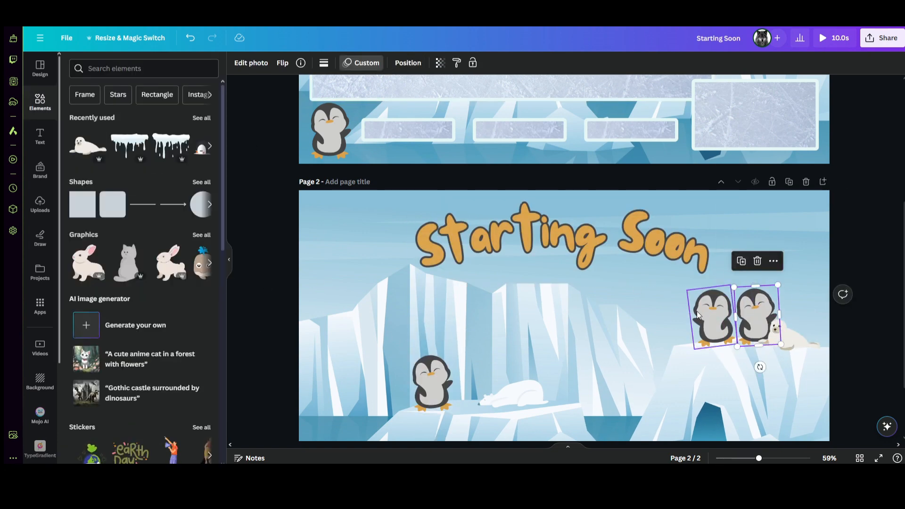
pyautogui.moveTo(699, 316)
pyautogui.mouseDown()
pyautogui.moveTo(664, 321)
pyautogui.moveTo(708, 321)
pyautogui.mouseUp()
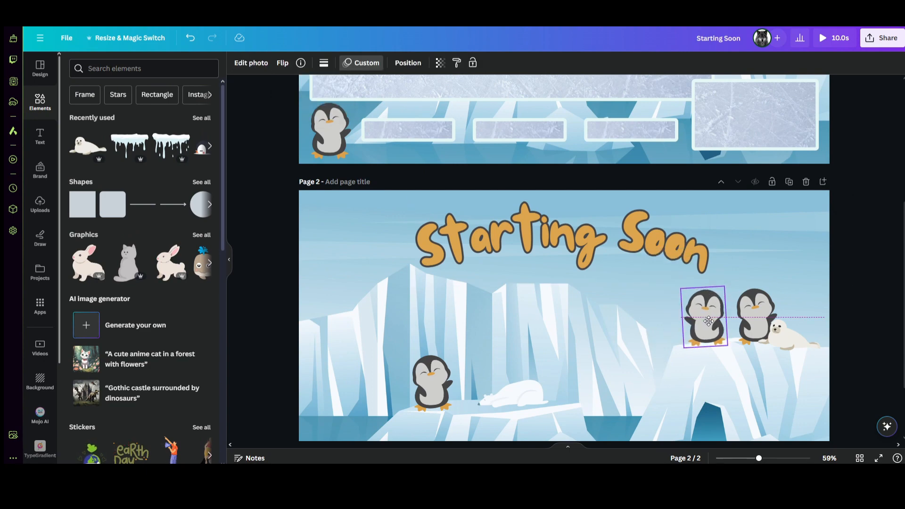
# - Replace page 1's corner penguin with a copy of the animated ledge penguin in the same spot
pyautogui.click(433, 379)
pyautogui.moveTo(330, 125); pyautogui.dragTo(326, 127)
pyautogui.click(257, 188)
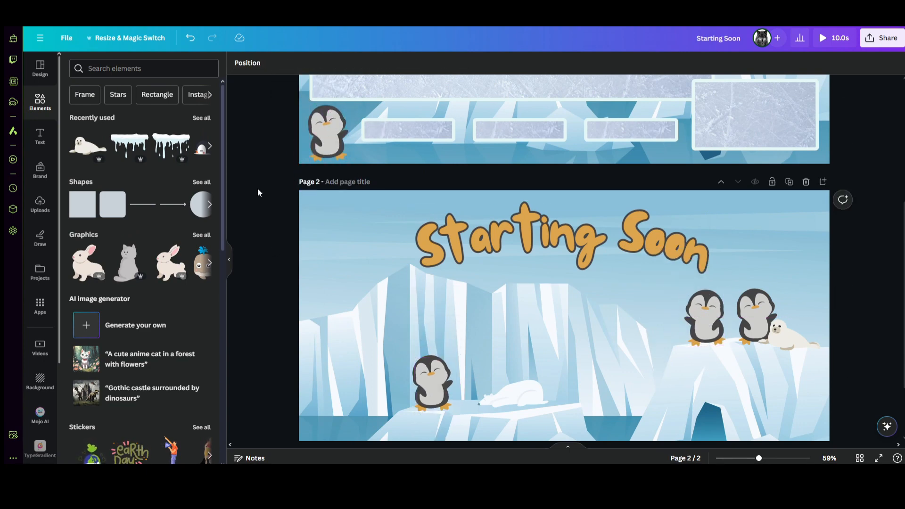
pyautogui.click(327, 127)
# - Search the element graphics for "ice block" and place the flat ice floe, scaled down, in page 2's lower-left corner
pyautogui.click(121, 70)
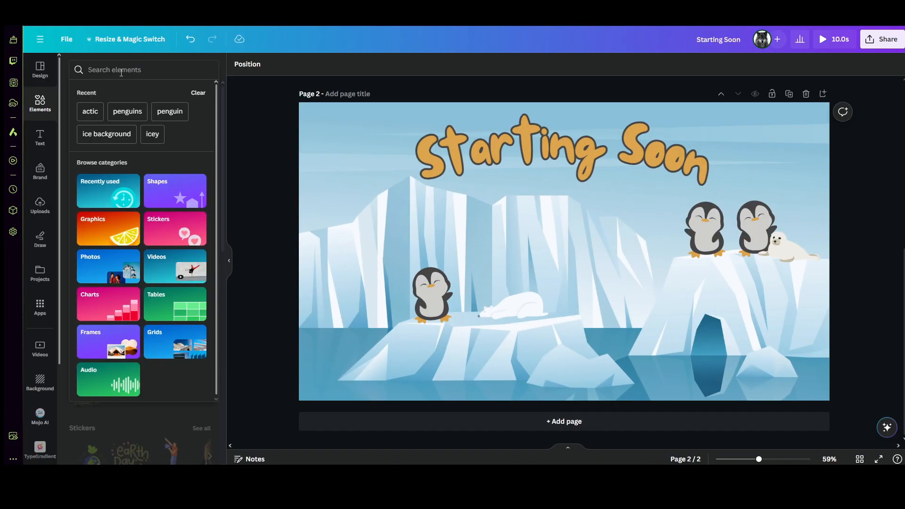
pyautogui.write('ice block')
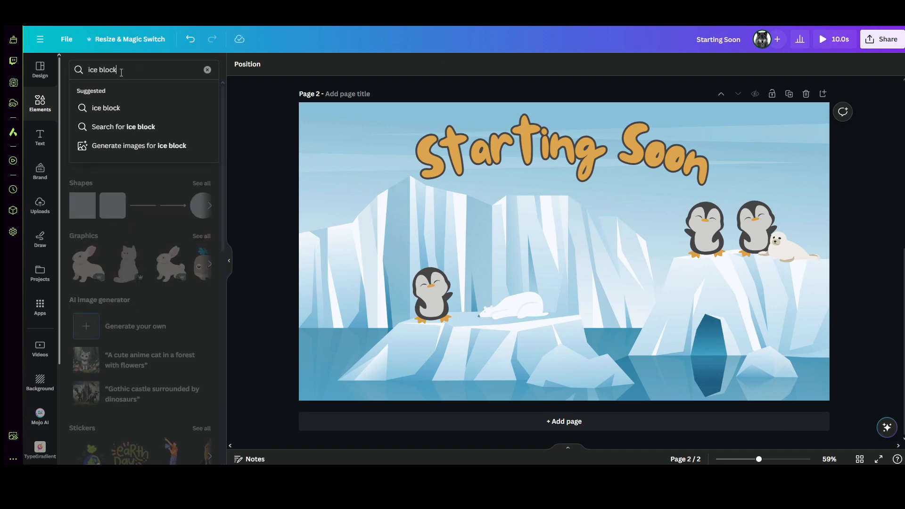
pyautogui.press('Return')
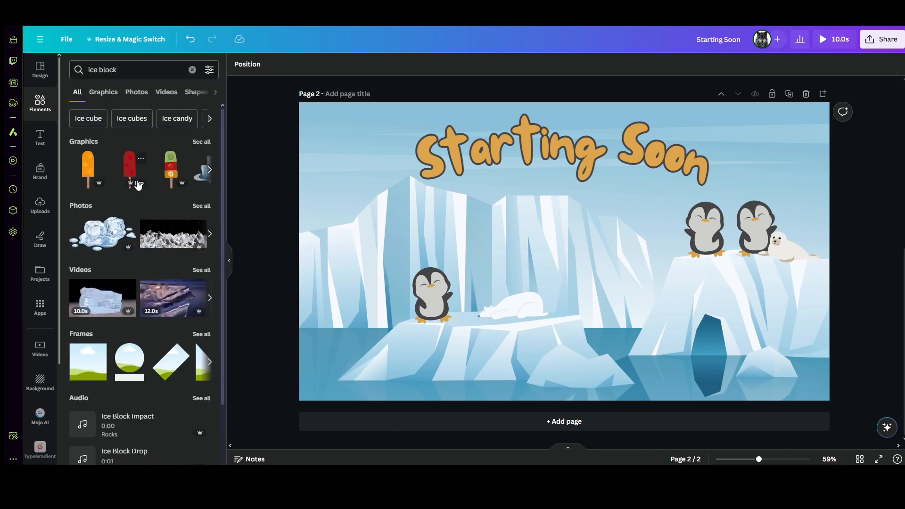
pyautogui.click(196, 140)
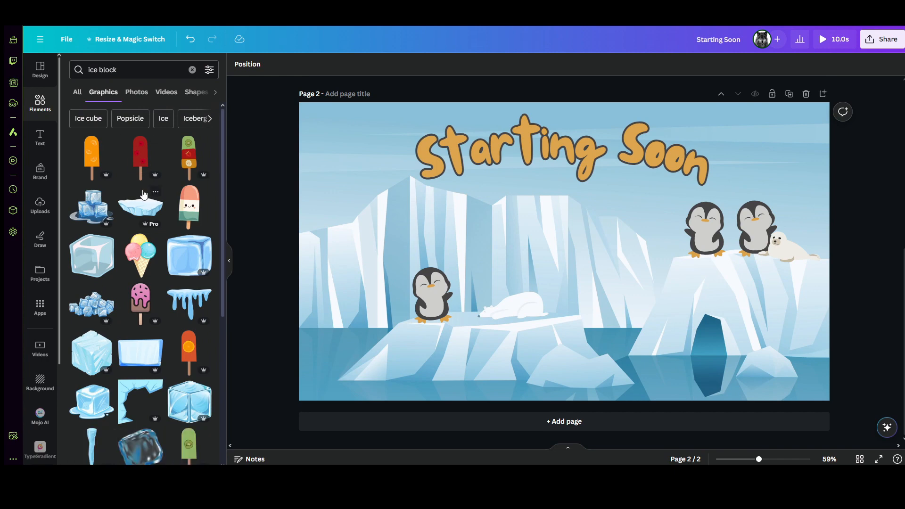
pyautogui.click(151, 210)
pyautogui.moveTo(545, 253); pyautogui.dragTo(489, 361)
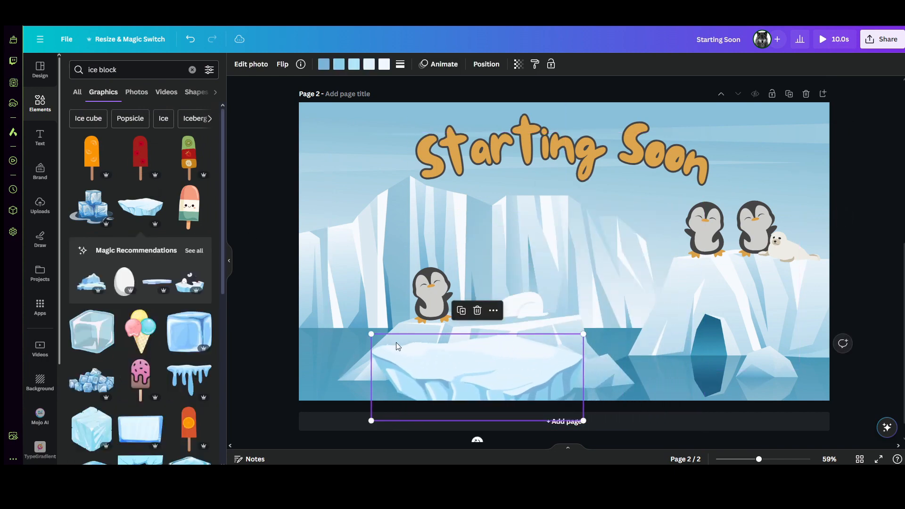
pyautogui.moveTo(370, 335); pyautogui.dragTo(336, 386)
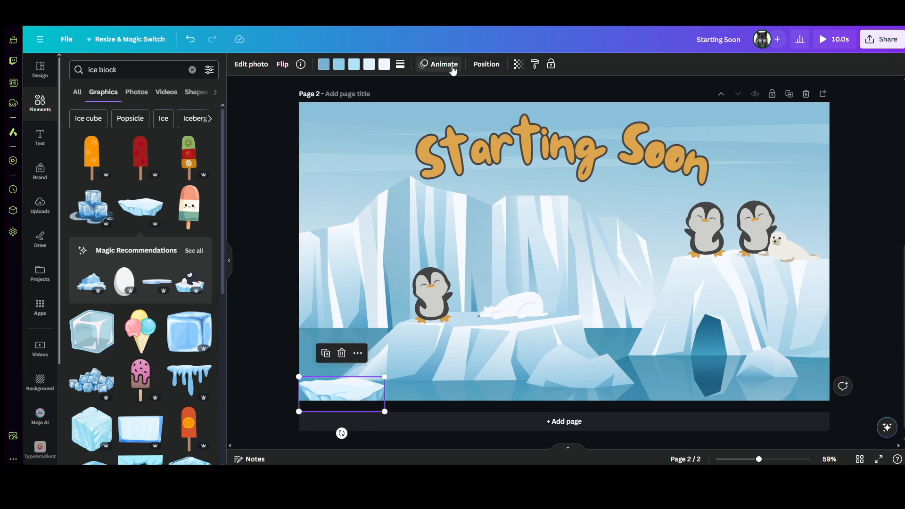
# - Apply a filter from the Cool group to the ice floe
pyautogui.click(270, 66)
pyautogui.click(199, 313)
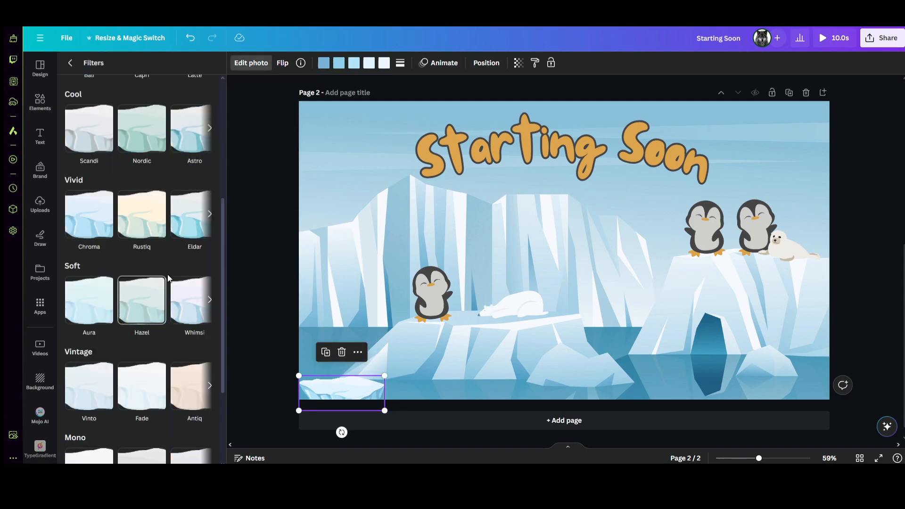
pyautogui.scroll(2, 141, 235)
pyautogui.click(179, 222)
# - Try the Drift animation on the ice floe with its intensity at the minimum, and remove it
pyautogui.click(362, 62)
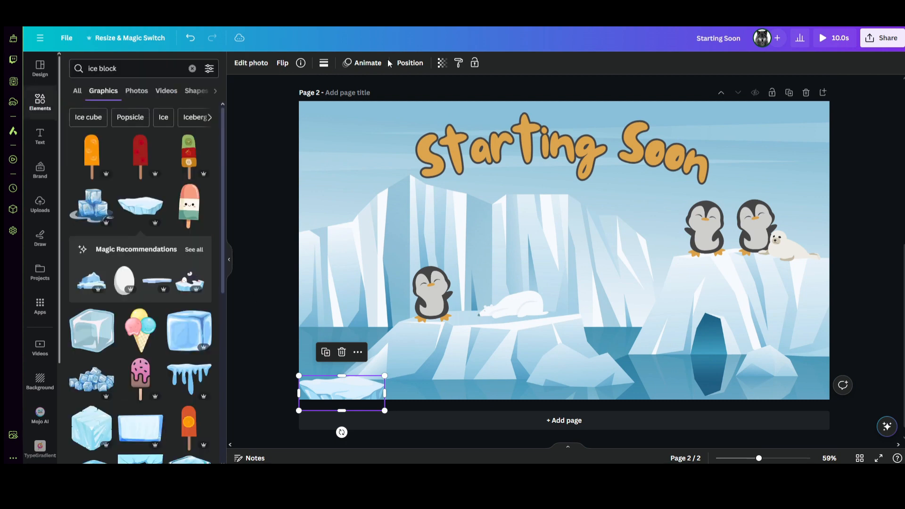
pyautogui.scroll(-10, 136, 302)
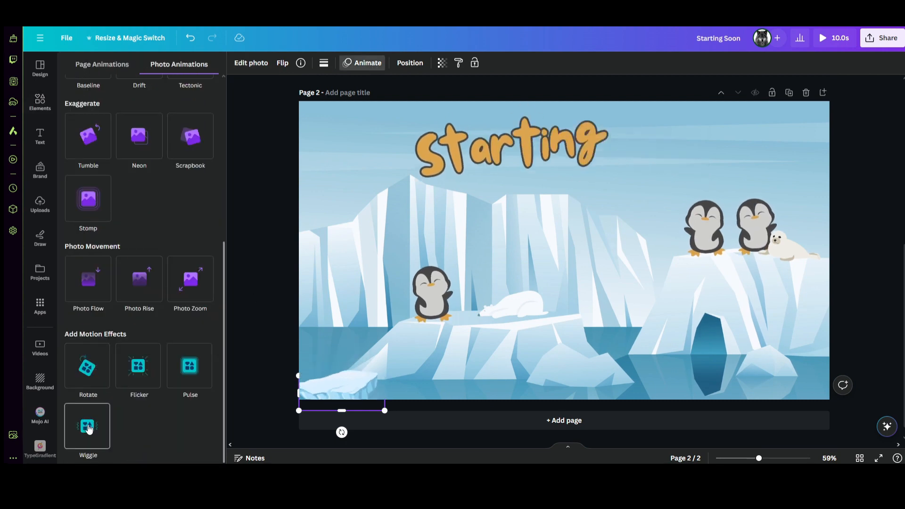
pyautogui.scroll(3, 89, 195)
pyautogui.click(153, 206)
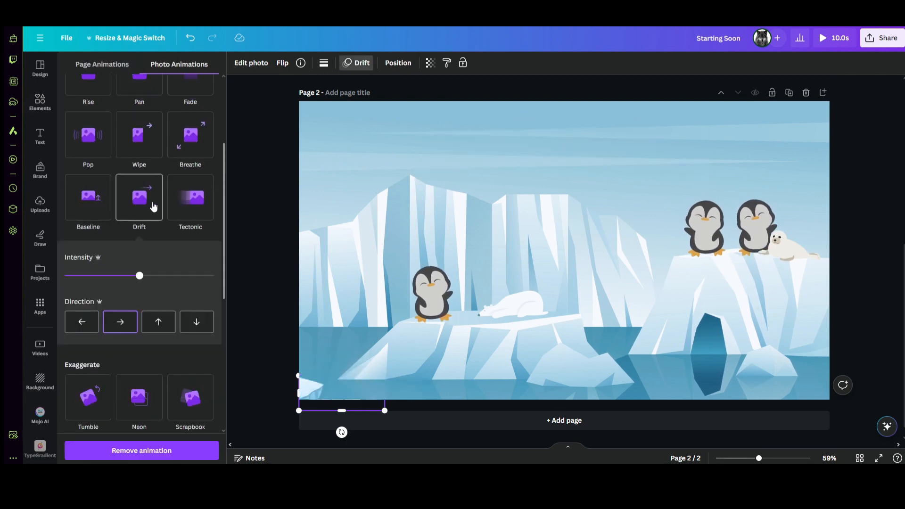
pyautogui.moveTo(138, 275); pyautogui.dragTo(80, 268)
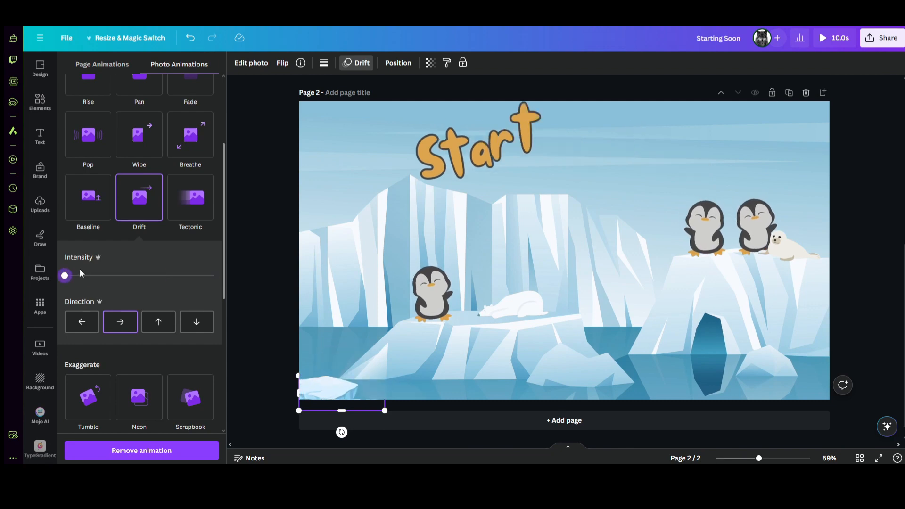
pyautogui.scroll(-2, 171, 298)
pyautogui.click(125, 450)
# - Try custom motion paths that carry the ice floe rightward across the water, including one with the Smooth movement style
pyautogui.moveTo(332, 392); pyautogui.dragTo(755, 394)
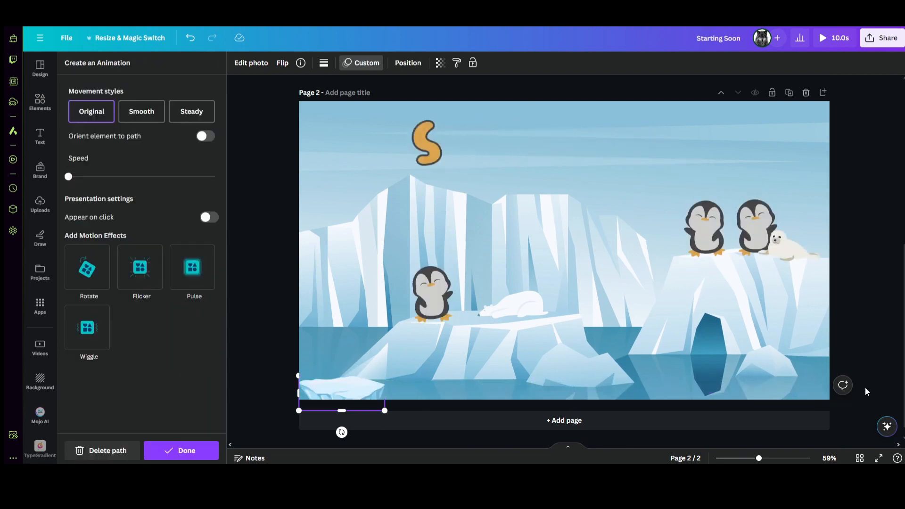
pyautogui.click(141, 112)
pyautogui.click(115, 452)
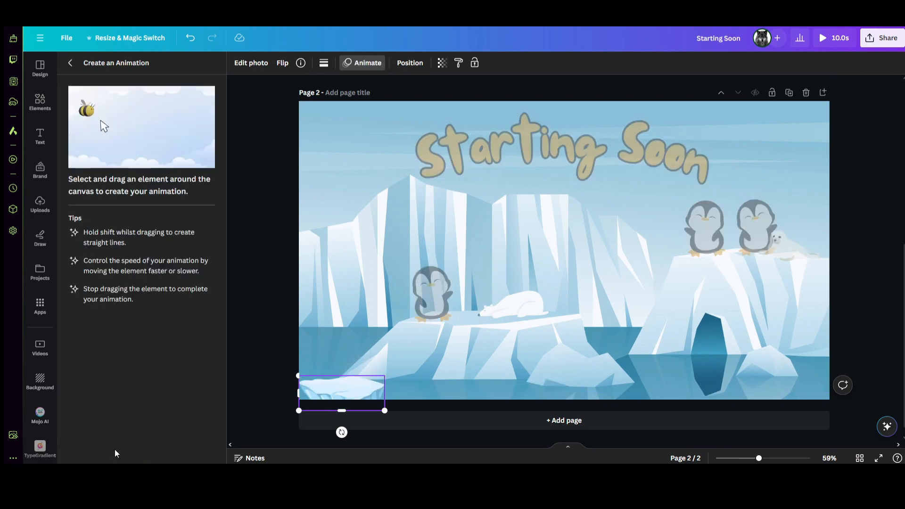
pyautogui.moveTo(343, 389); pyautogui.dragTo(510, 381)
# - Give the ice floe a rightward Drift animation and spread copies of it along page 2's lower edge
pyautogui.click(139, 345)
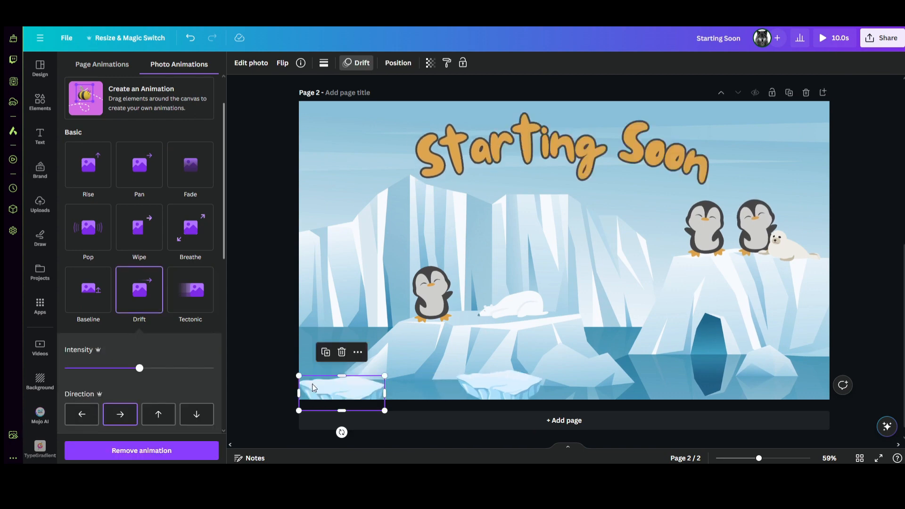
pyautogui.press('Escape')
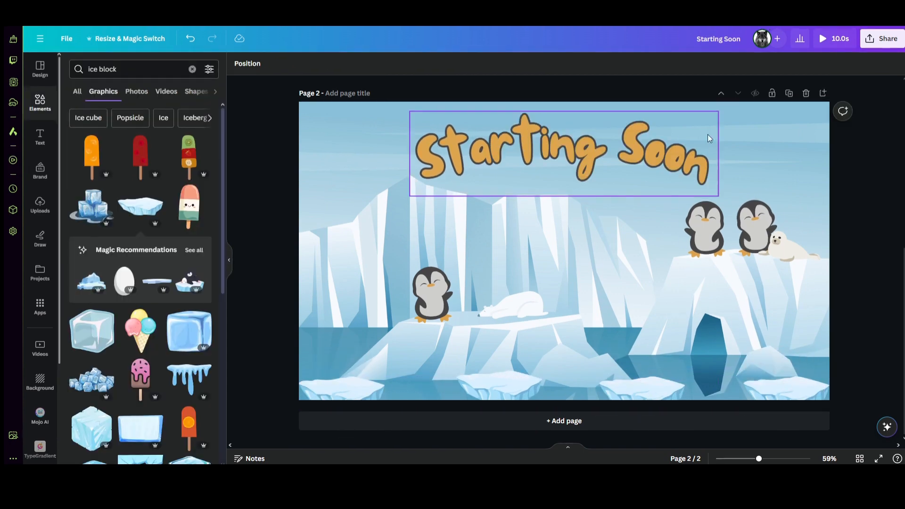
# - Play the full preview of the animated Starting Soon page and close it
pyautogui.click(826, 36)
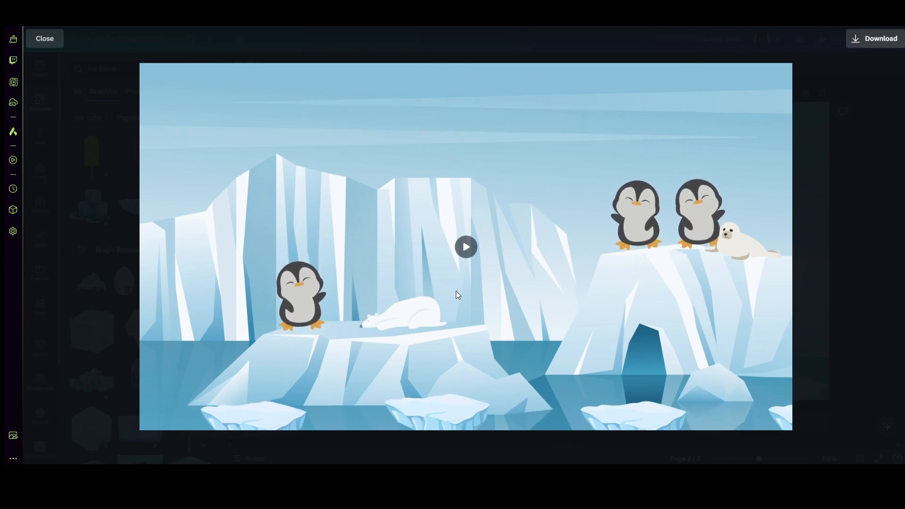
pyautogui.moveTo(456, 290)
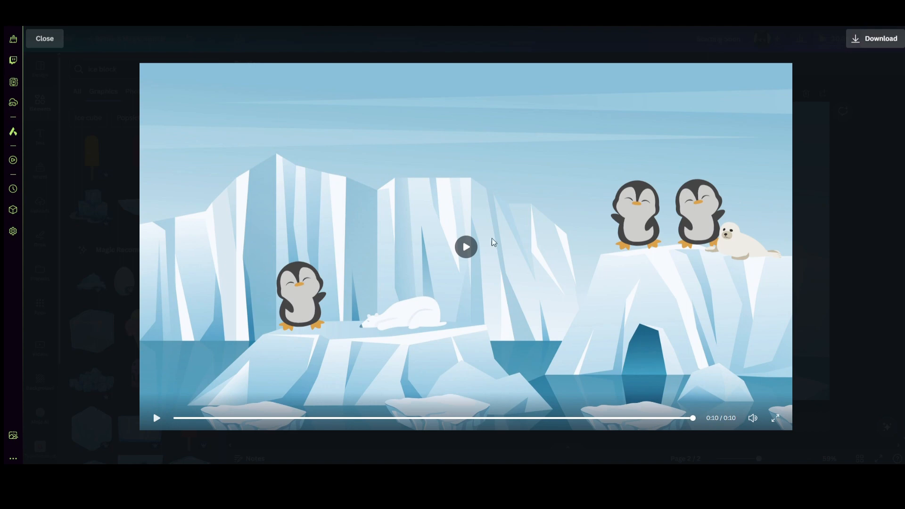
pyautogui.press('Escape')
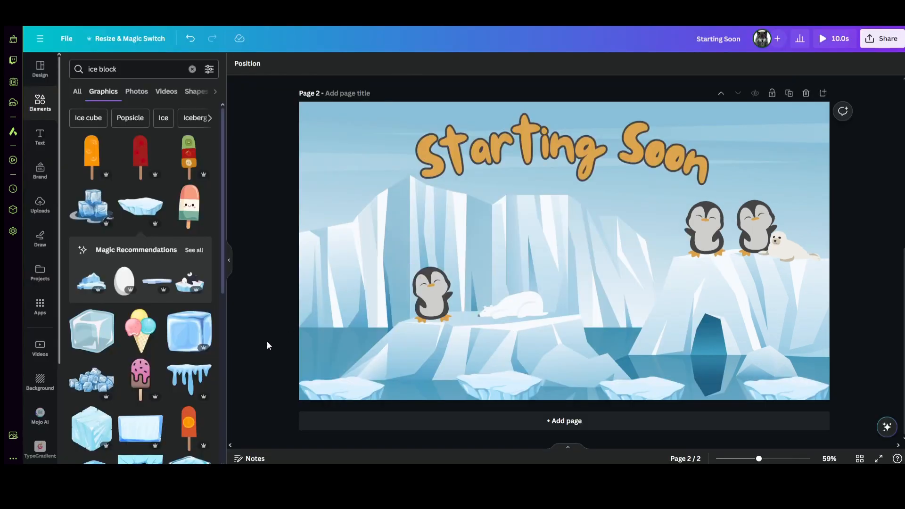
# - Search the element graphics for "snow" and add the animated falling-snow graphic to page 1
pyautogui.write('snow')
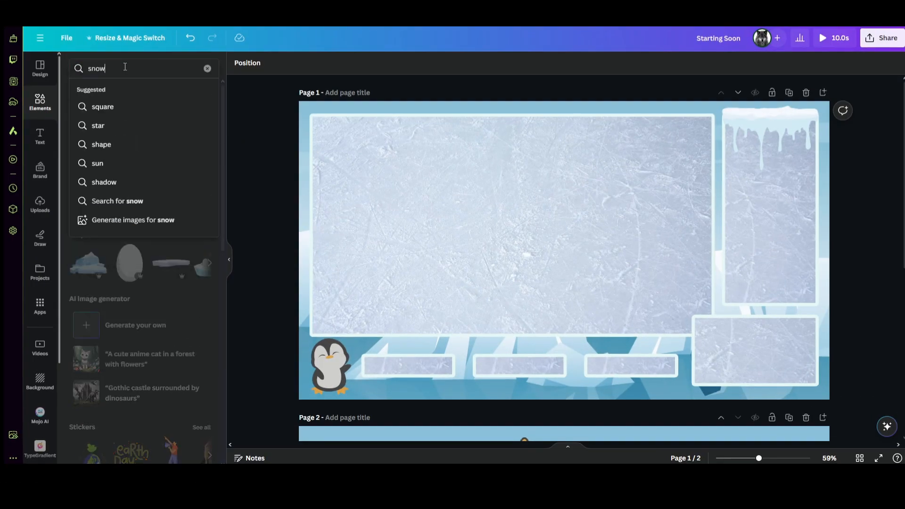
pyautogui.press('Return')
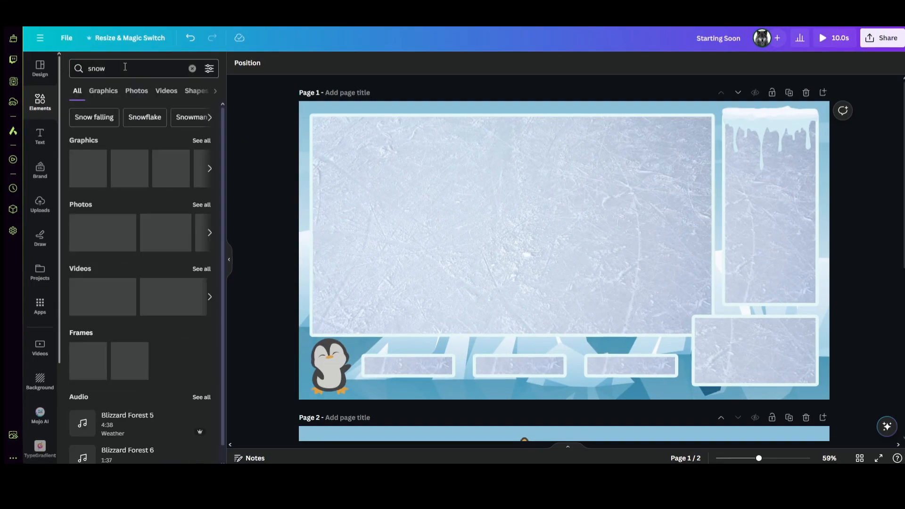
pyautogui.click(201, 141)
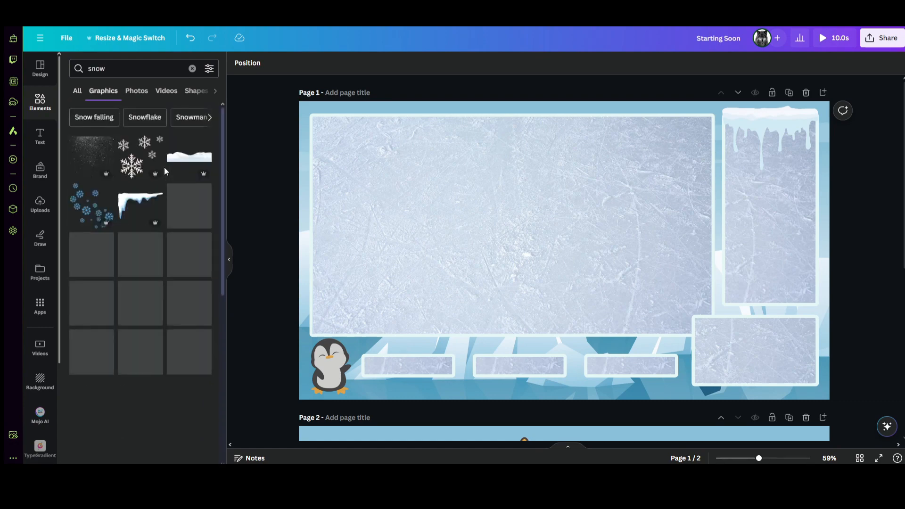
pyautogui.click(189, 213)
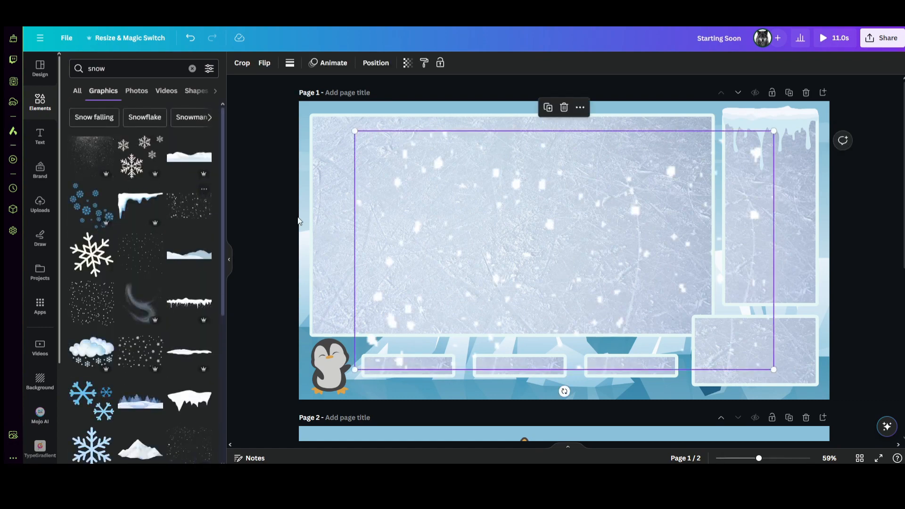
pyautogui.moveTo(525, 245); pyautogui.dragTo(482, 229)
# - Move the falling snow onto page 2, scaled to cover the whole page, and send it to the back
pyautogui.scroll(-3, 481, 229)
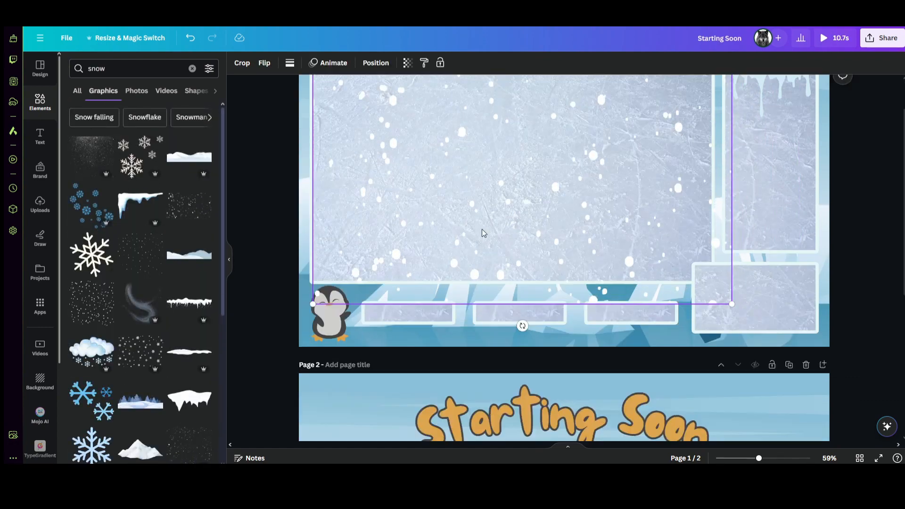
pyautogui.moveTo(482, 94); pyautogui.dragTo(465, 389)
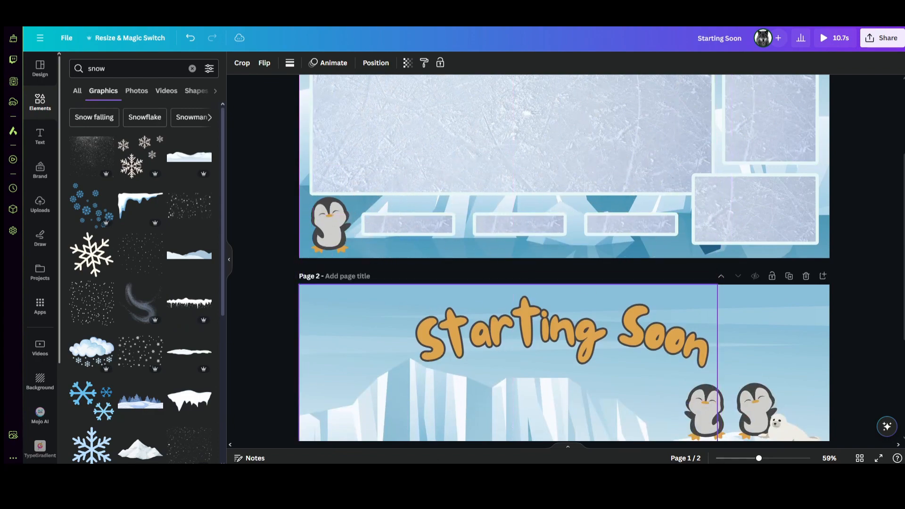
pyautogui.scroll(-3, 418, 360)
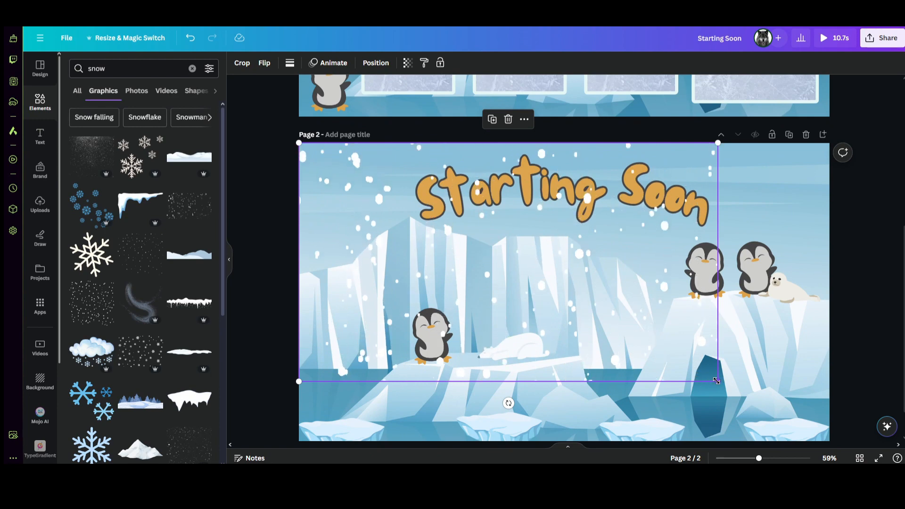
pyautogui.moveTo(710, 383); pyautogui.dragTo(821, 460)
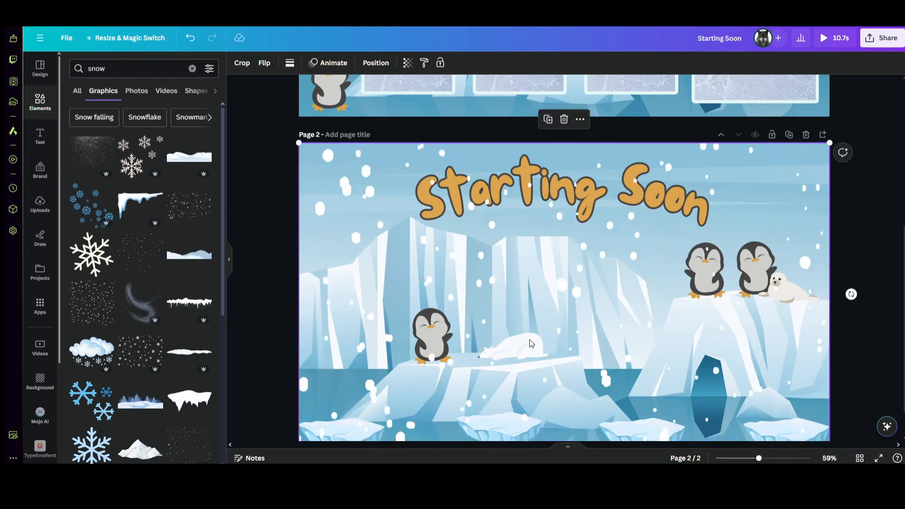
pyautogui.scroll(-1, 530, 337)
pyautogui.click(376, 63)
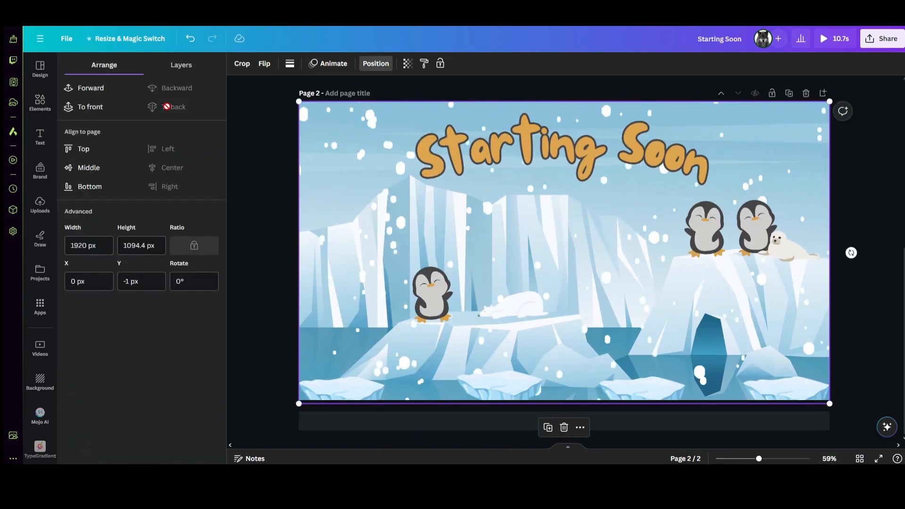
# - Cover page 1 with falling-snow graphics and send the snow behind the overlay panels
pyautogui.scroll(6, 261, 169)
pyautogui.moveTo(92, 155); pyautogui.dragTo(643, 249)
pyautogui.moveTo(773, 362); pyautogui.dragTo(828, 399)
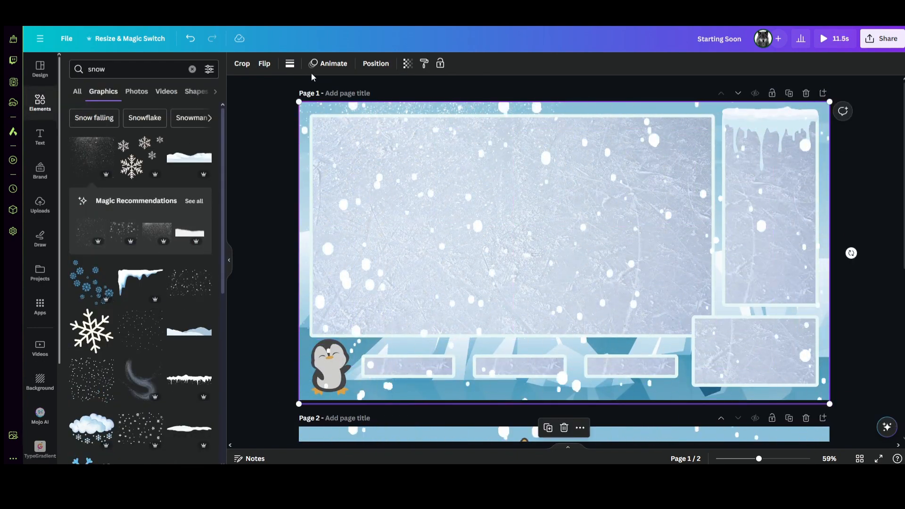
pyautogui.click(376, 63)
pyautogui.click(244, 191)
# - Add the snowy icicle corner graphic to page 1, scaled down to fit the main panel's upper-left corner
pyautogui.scroll(-5, 244, 190)
pyautogui.scroll(-3, 245, 190)
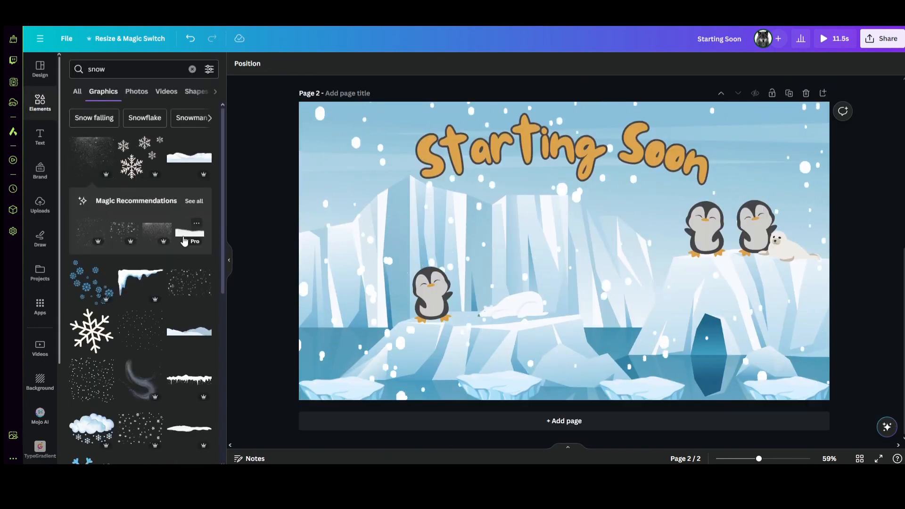
pyautogui.click(141, 283)
pyautogui.scroll(3, 504, 308)
pyautogui.moveTo(503, 308); pyautogui.dragTo(378, 57)
pyautogui.scroll(3, 403, 207)
pyautogui.moveTo(403, 271); pyautogui.dragTo(370, 113)
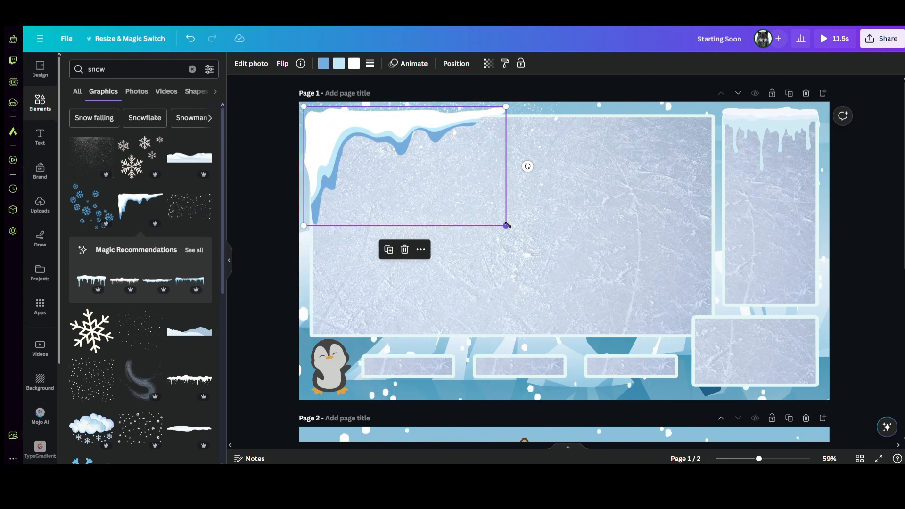
pyautogui.moveTo(506, 225); pyautogui.dragTo(375, 148)
pyautogui.moveTo(332, 117); pyautogui.dragTo(336, 115)
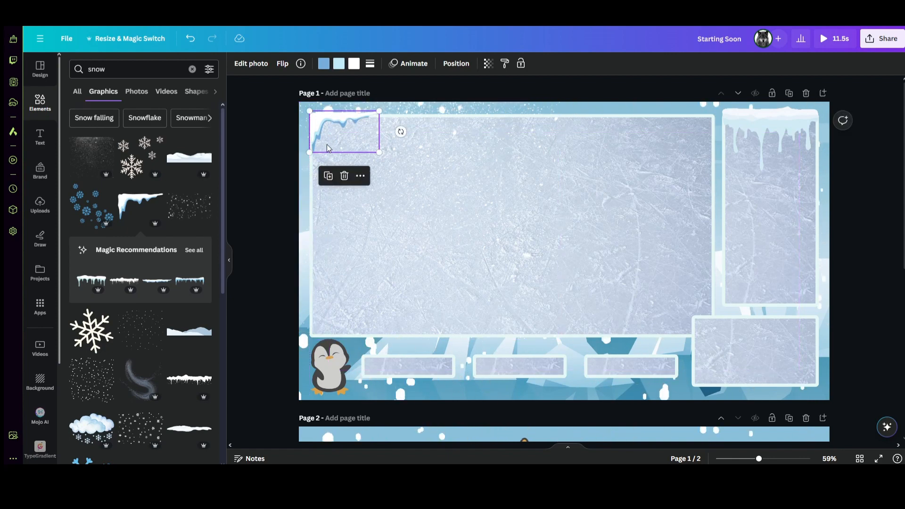
# - Apply a filter from the Cool group to the icicle corner graphic
pyautogui.click(260, 65)
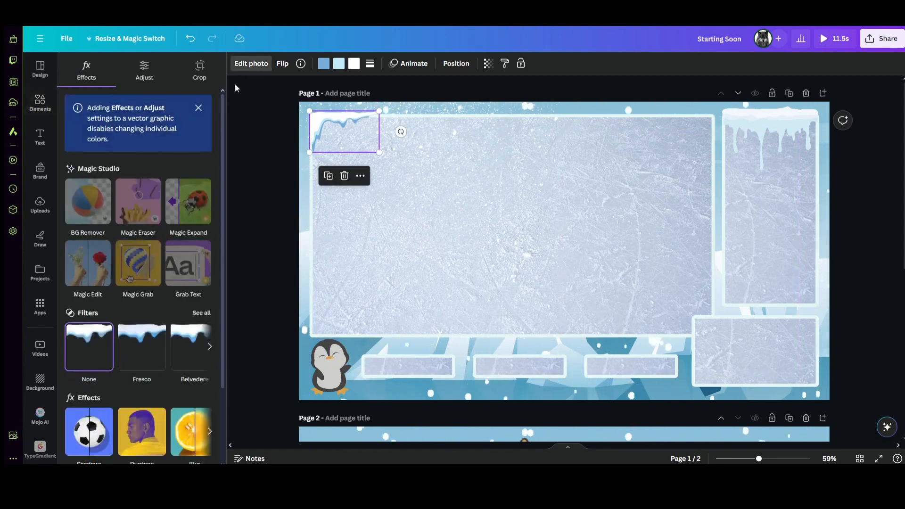
pyautogui.click(201, 313)
pyautogui.scroll(-2, 142, 330)
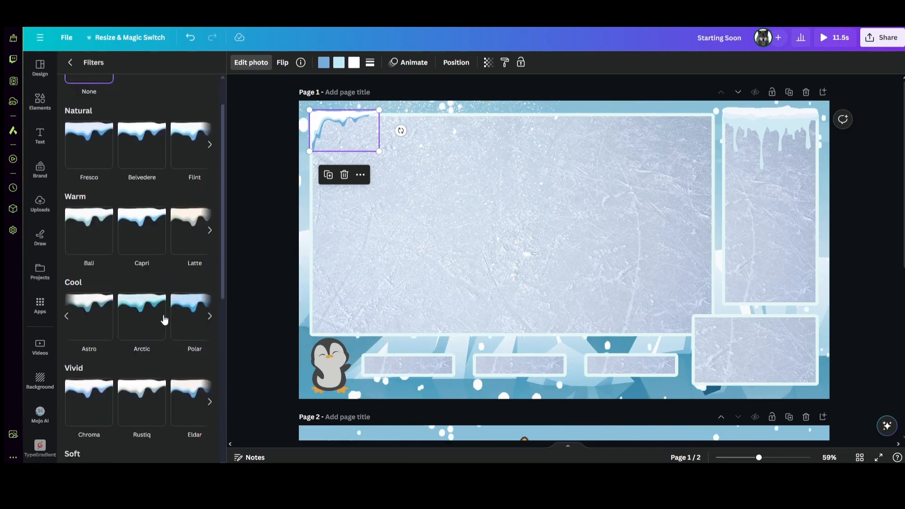
pyautogui.click(141, 316)
# - Tilt the icicle corner slightly and place a horizontally flipped copy on the main panel's upper-right corner
pyautogui.click(324, 128)
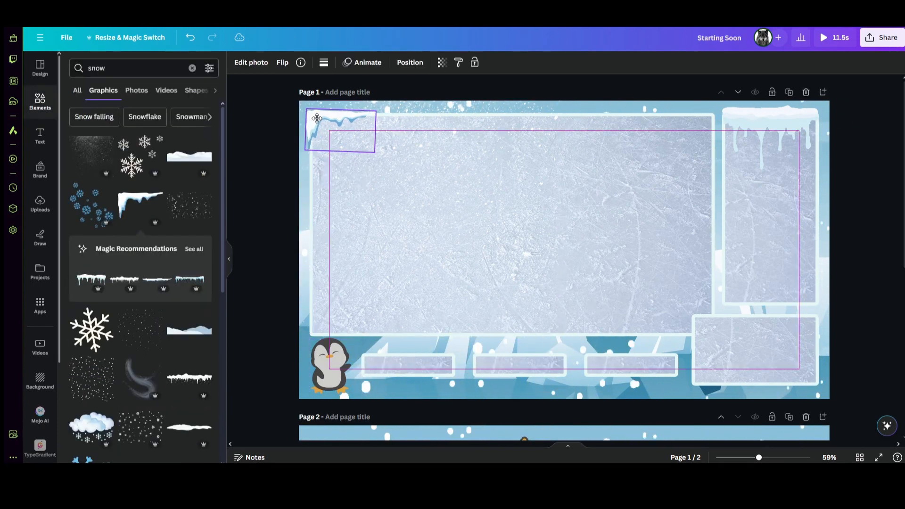
pyautogui.click(282, 63)
pyautogui.moveTo(705, 129); pyautogui.dragTo(709, 129)
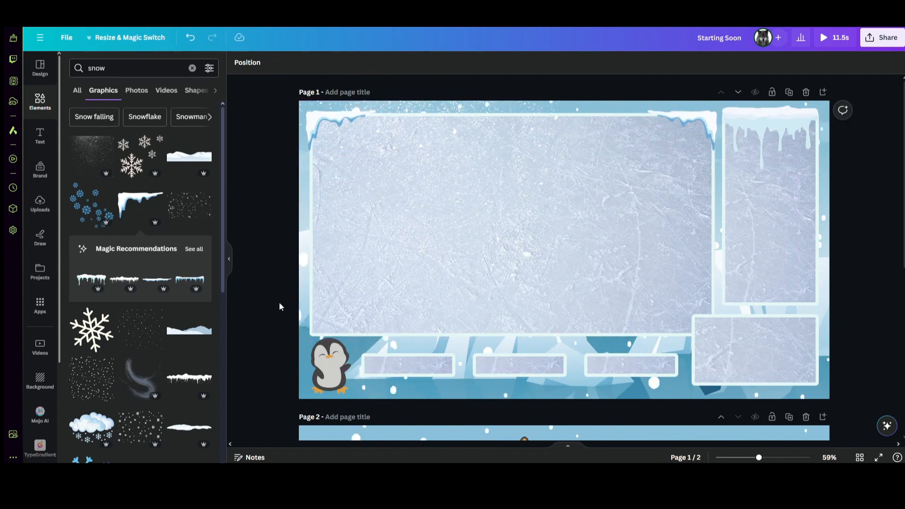
# - Replace the tall side panel's old icicle graphic with a mirrored pair of smaller icicle corner copies
pyautogui.press('Delete')
pyautogui.click(702, 137)
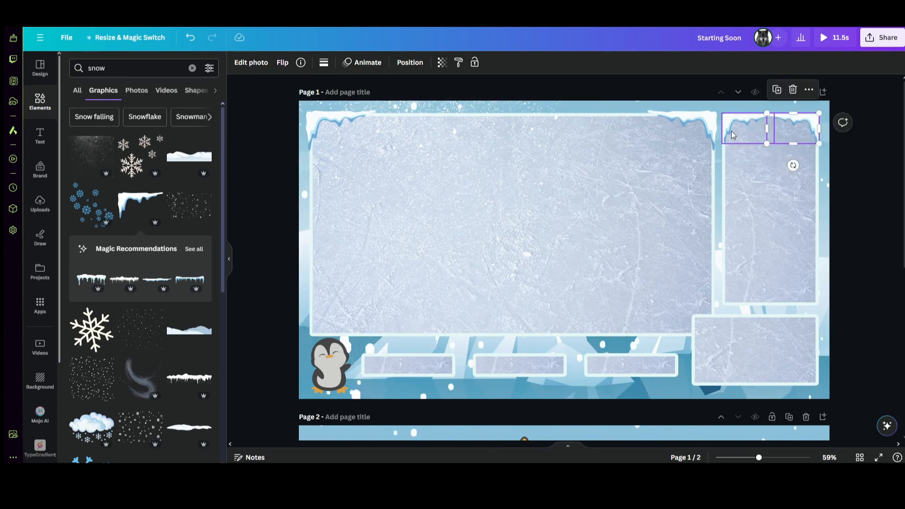
# - Place a mirrored pair of icicle corner copies on the upper corners of the small panel below the tall side panel
pyautogui.hotkey('ctrl', 'v')
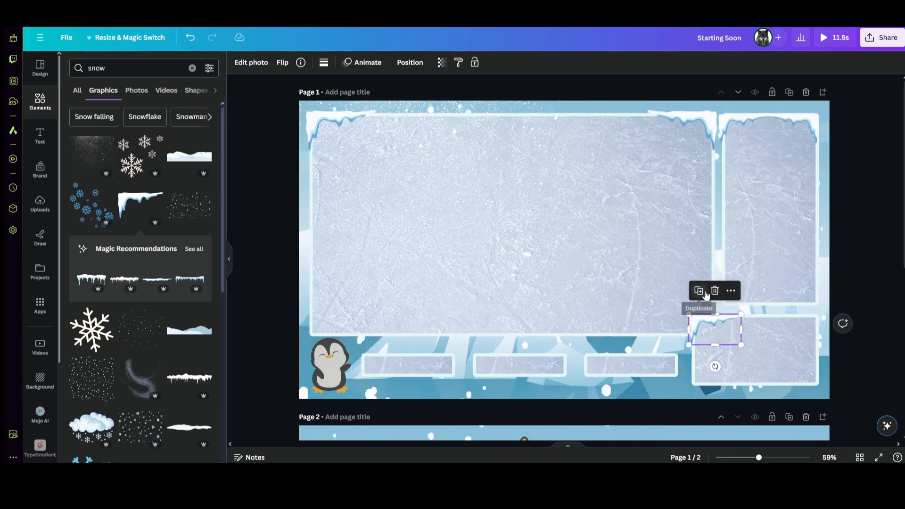
pyautogui.click(282, 62)
pyautogui.click(313, 85)
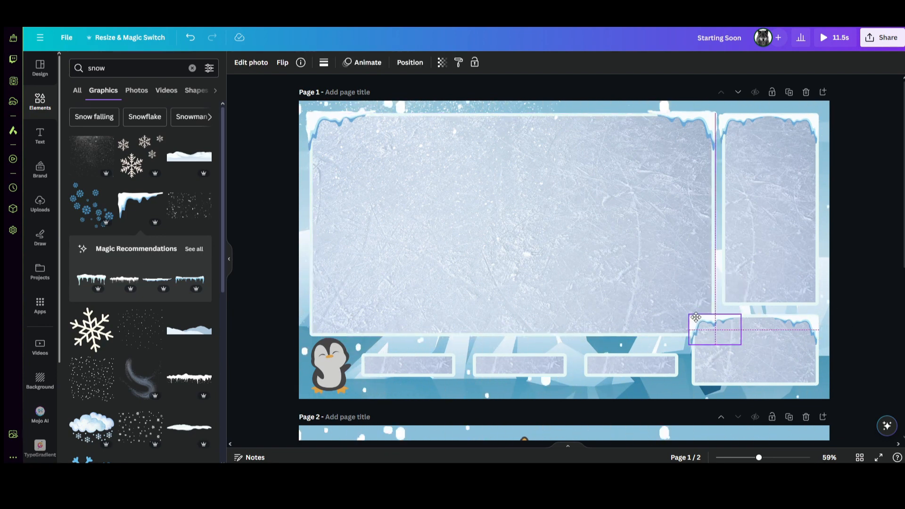
pyautogui.moveTo(728, 322); pyautogui.dragTo(800, 322)
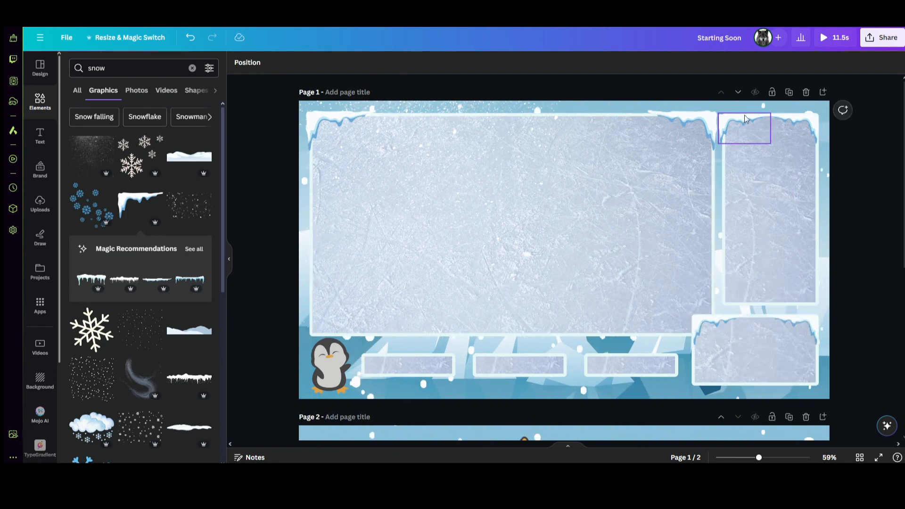
pyautogui.press('Escape')
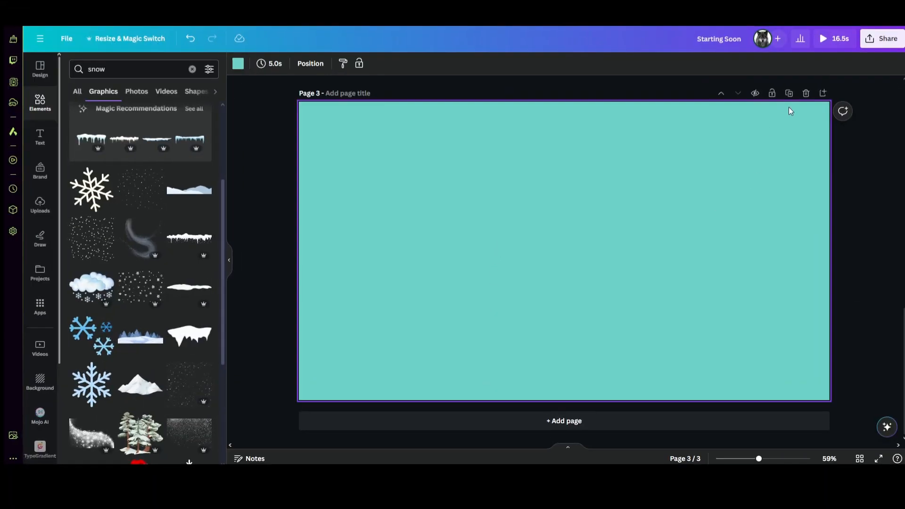
# - Delete the blank third page and duplicate the Starting Soon page in its place
pyautogui.press('Delete')
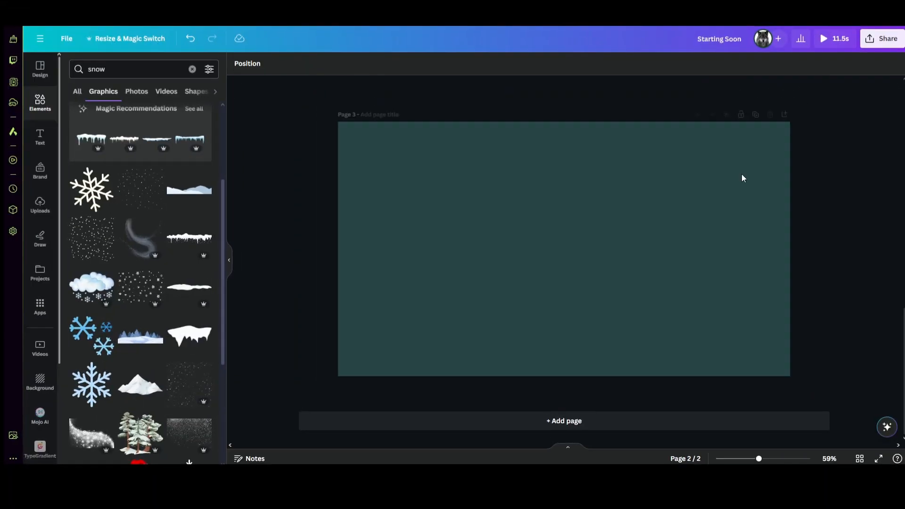
pyautogui.click(789, 328)
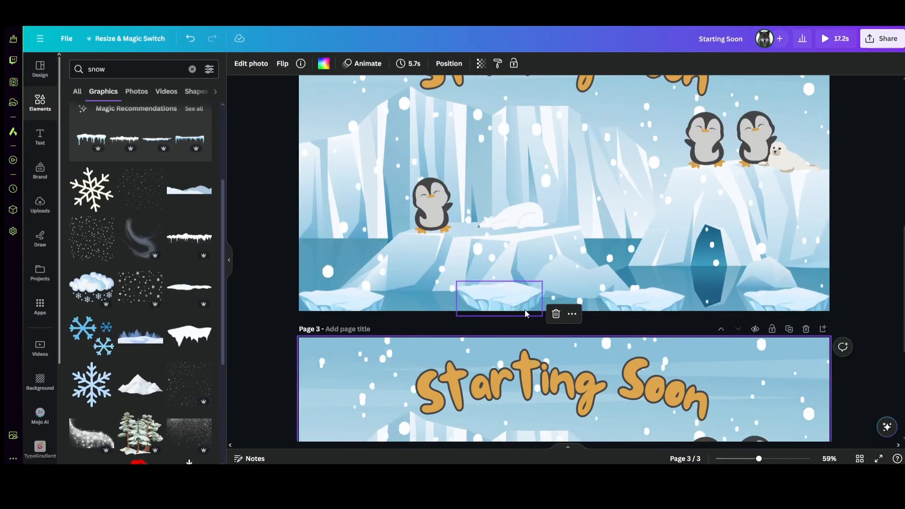
# - Replace the title text on page 3 with "Be Right Back"
pyautogui.click(552, 354)
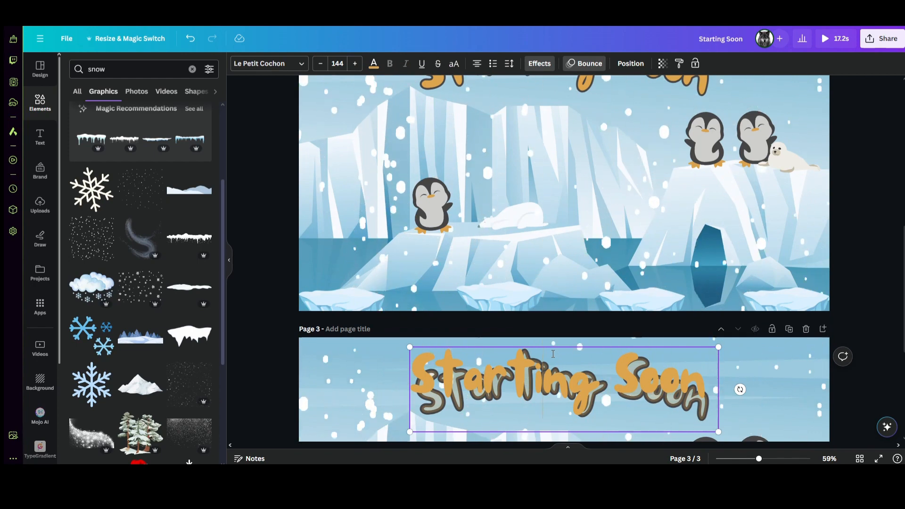
pyautogui.press('BackSpace')
pyautogui.hotkey('ctrl', 'a')
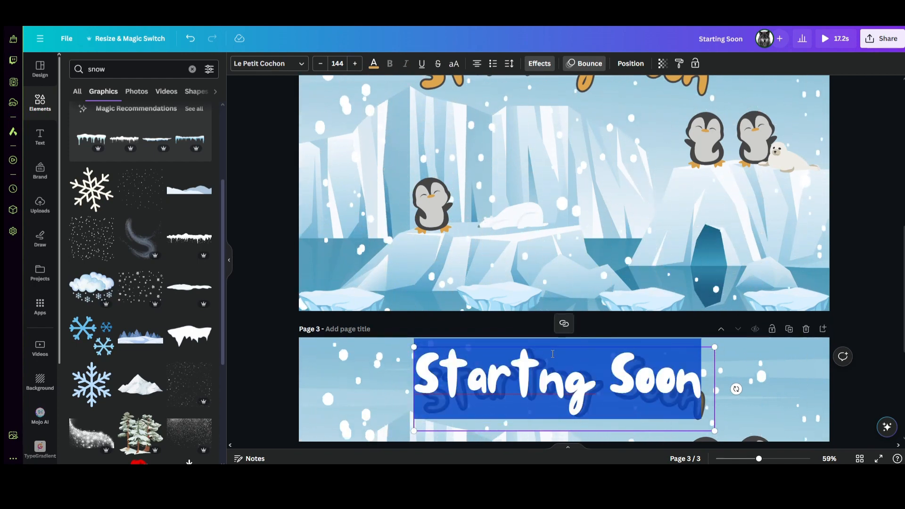
pyautogui.press('BackSpace')
pyautogui.write('Be')
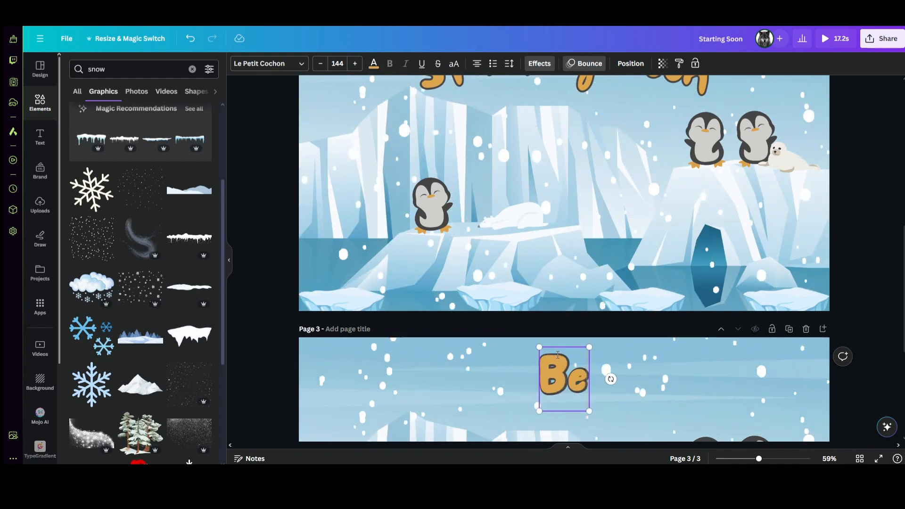
pyautogui.write(' Ri')
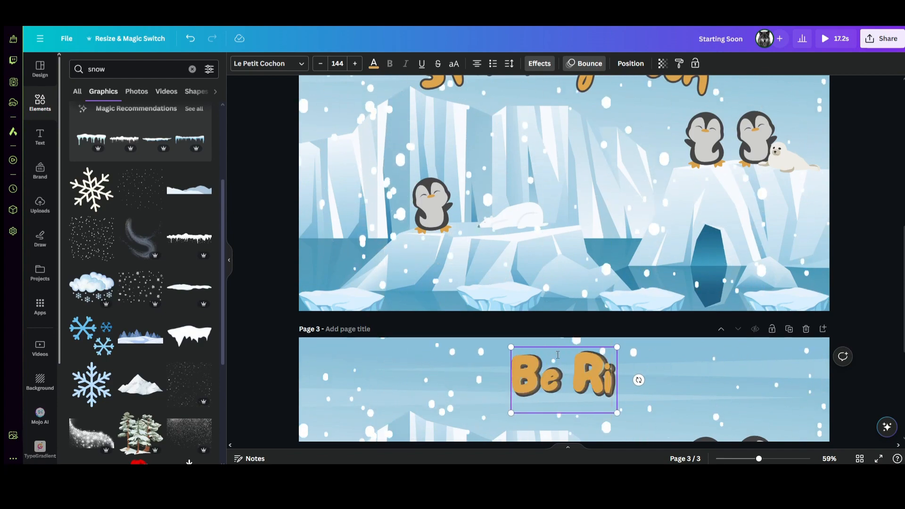
pyautogui.write('ght Back')
pyautogui.press('Escape')
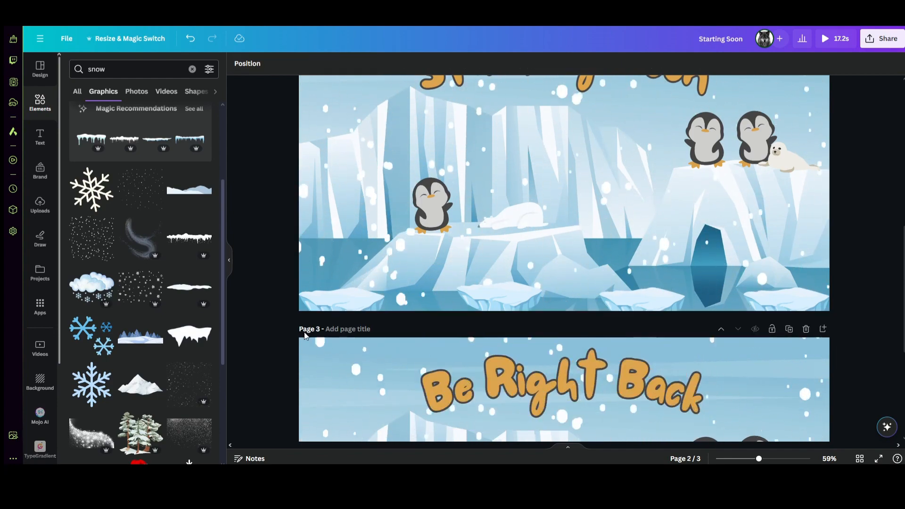
# - Duplicate the Be Right Back page and change the title on the copy to "Ending Soon"
pyautogui.scroll(-5, 642, 166)
pyautogui.click(788, 108)
pyautogui.doubleClick(561, 198)
pyautogui.hotkey('ctrl', 'a')
pyautogui.write('Ending Soon')
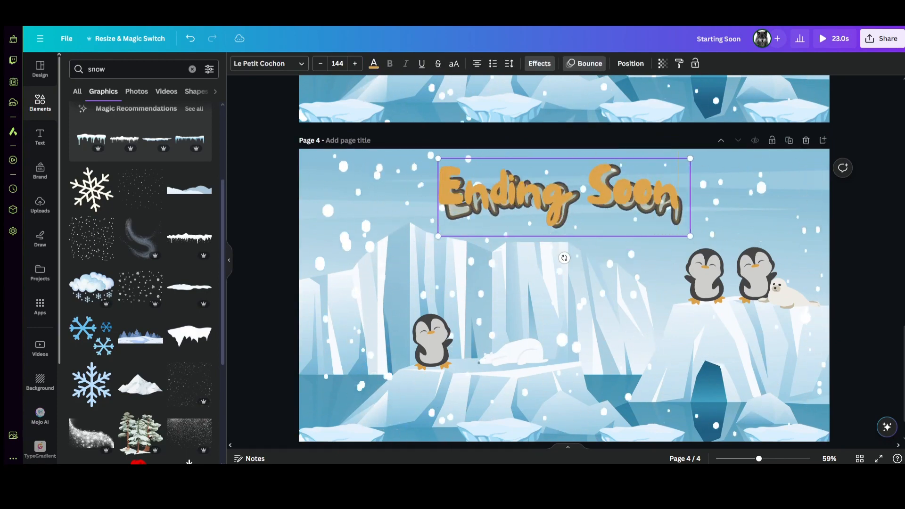
pyautogui.click(277, 194)
# - Look over the overlay pages and play the animated preview of the whole design
pyautogui.scroll(20, 278, 191)
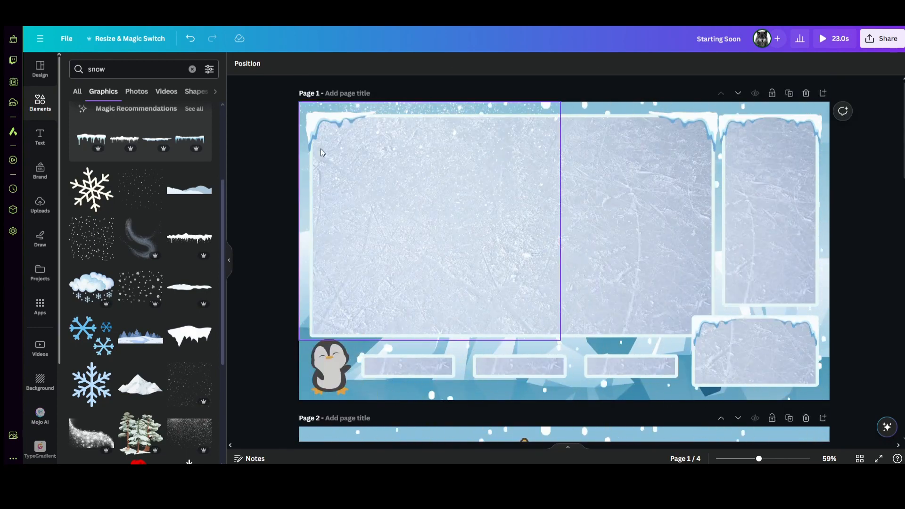
pyautogui.scroll(-5, 266, 214)
pyautogui.scroll(-10, 266, 218)
pyautogui.click(833, 38)
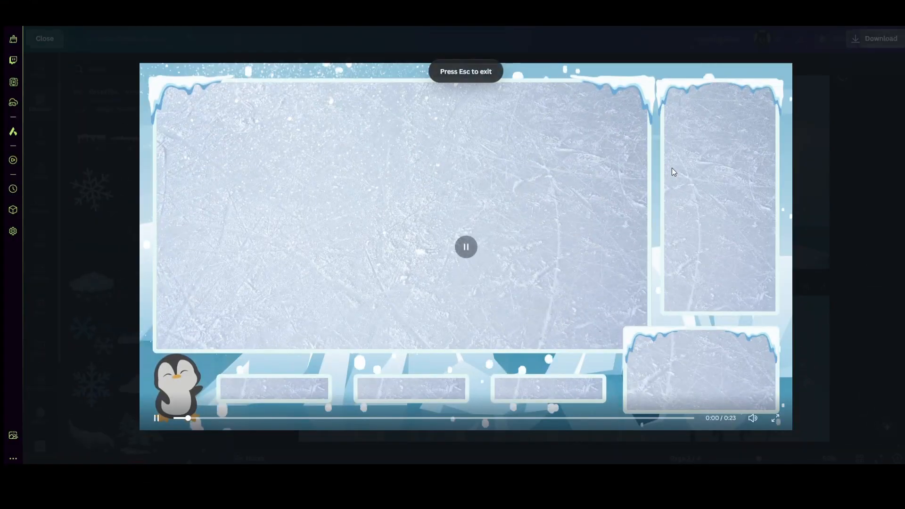